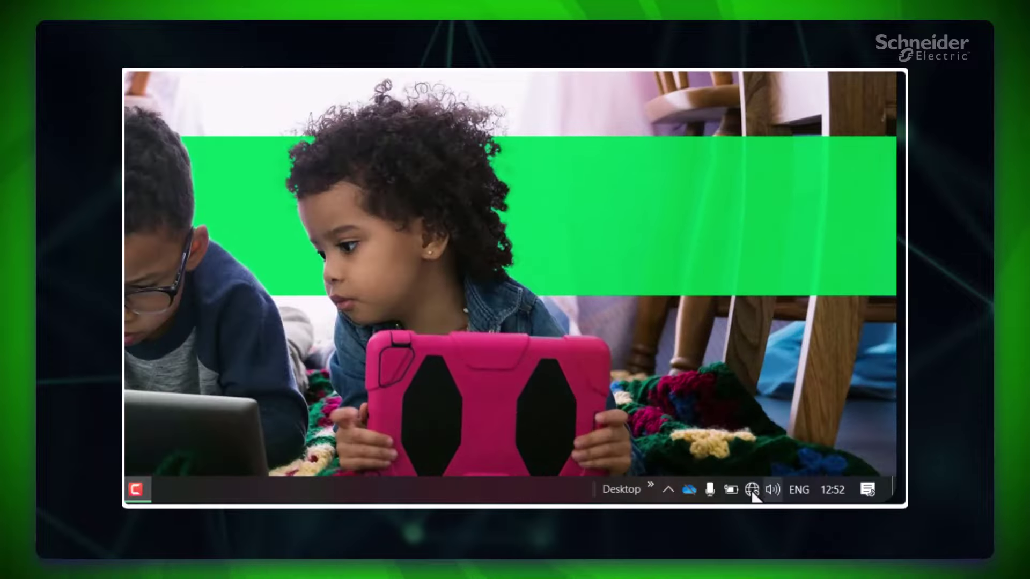
Step: Check Ethernet 2's connection properties in the Windows network settings
right_click(751, 493)
left_click(741, 475)
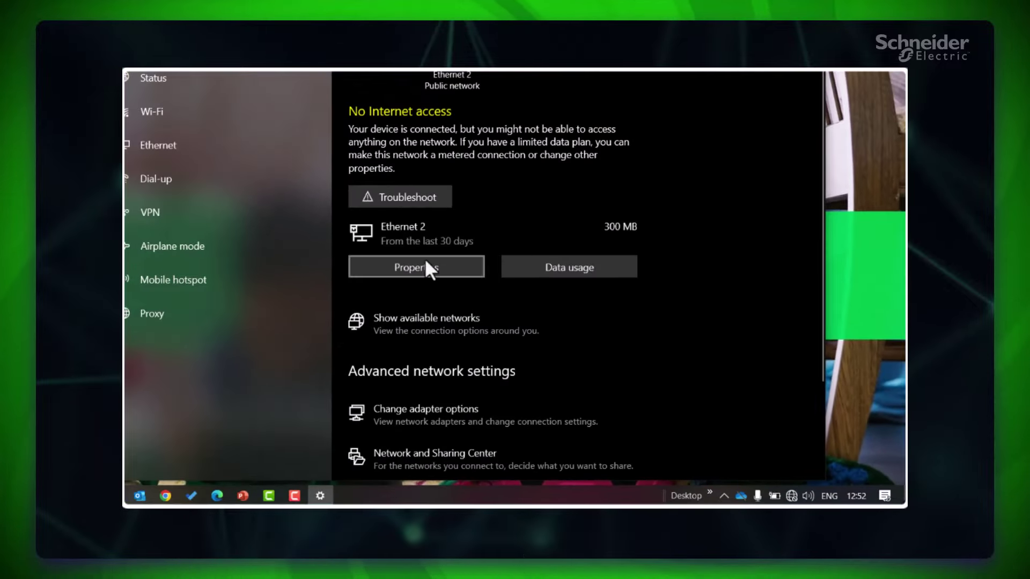
left_click(423, 260)
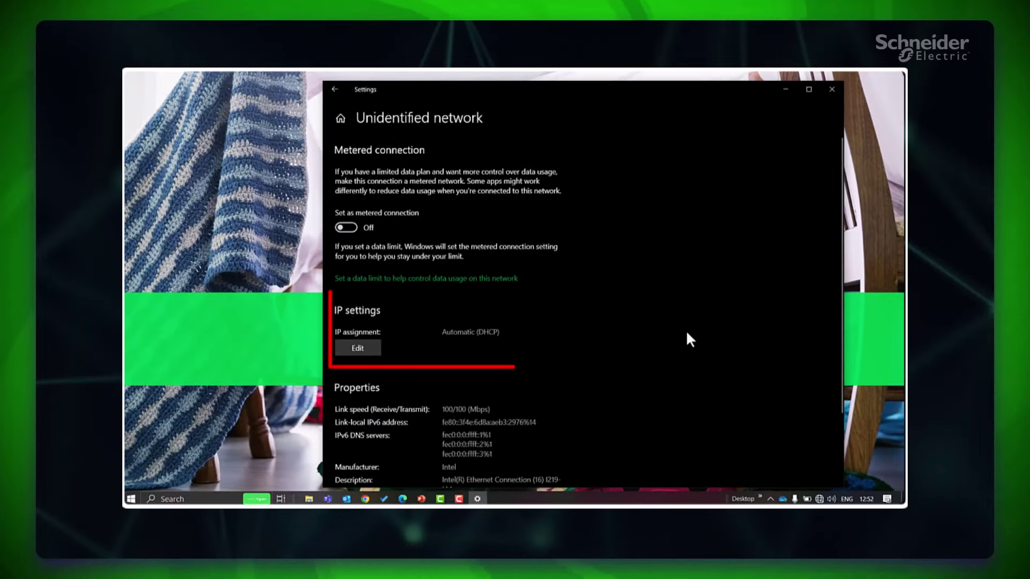
left_click(832, 89)
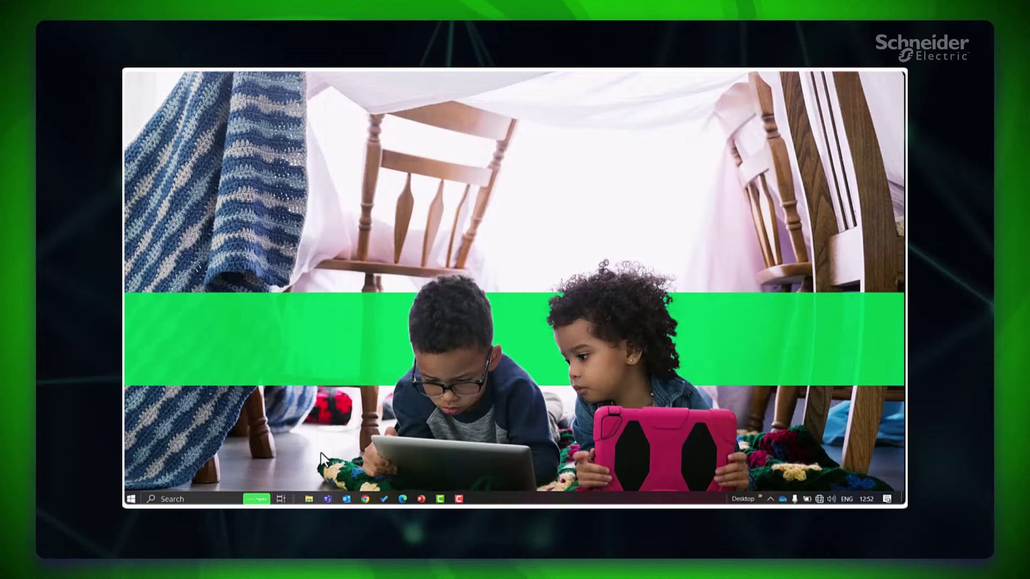
Step: Turn on network discovery, make the network private, and open the EcoStruxure Panel Server
left_click(309, 499)
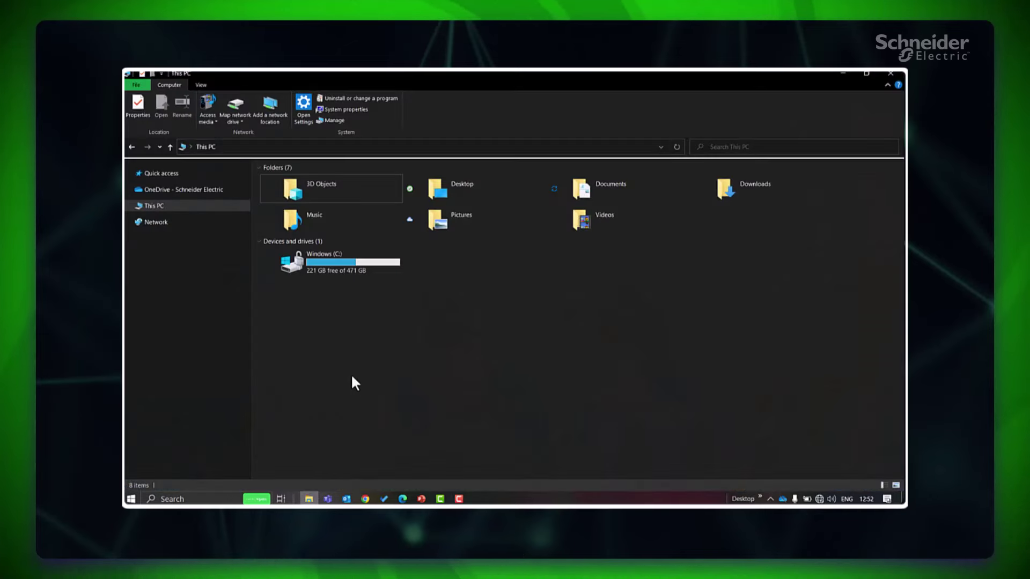
left_click(153, 223)
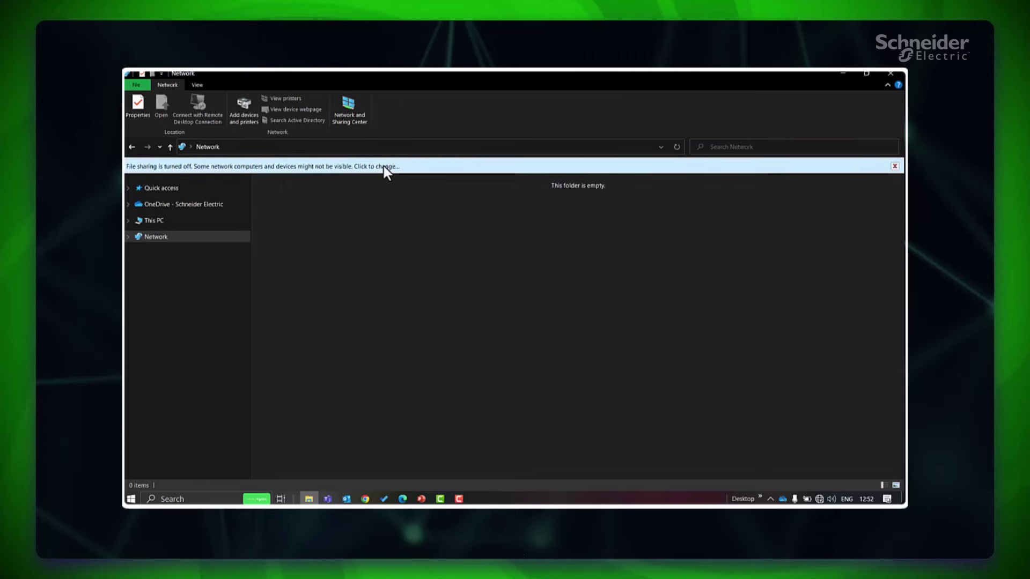
left_click(384, 167)
left_click(400, 171)
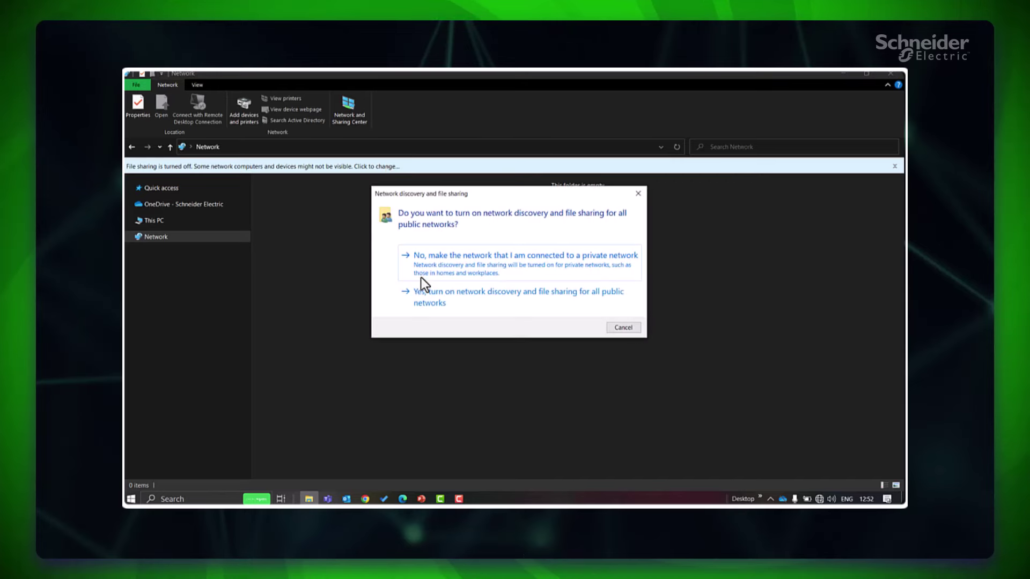
left_click(432, 262)
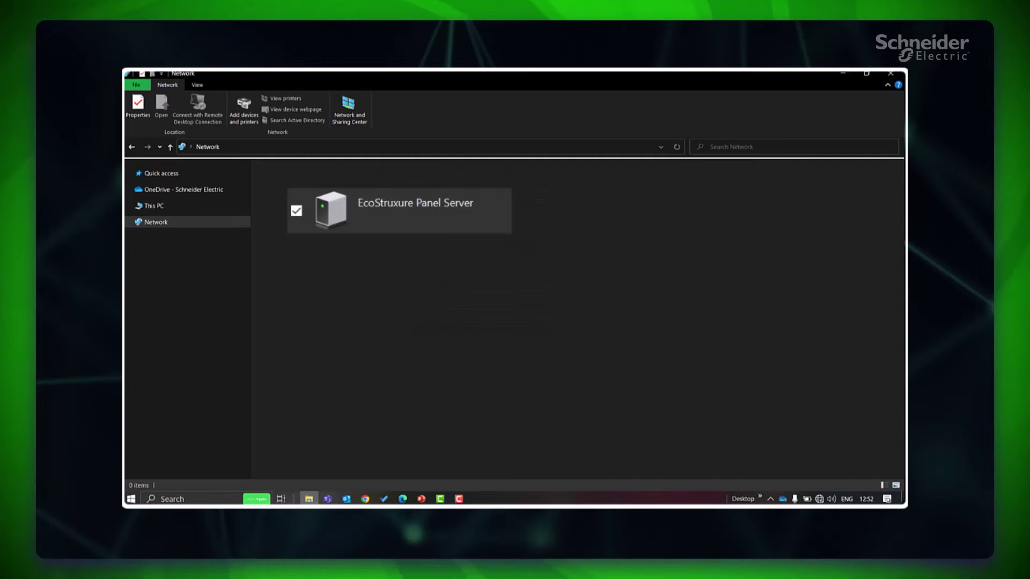
double_click(372, 225)
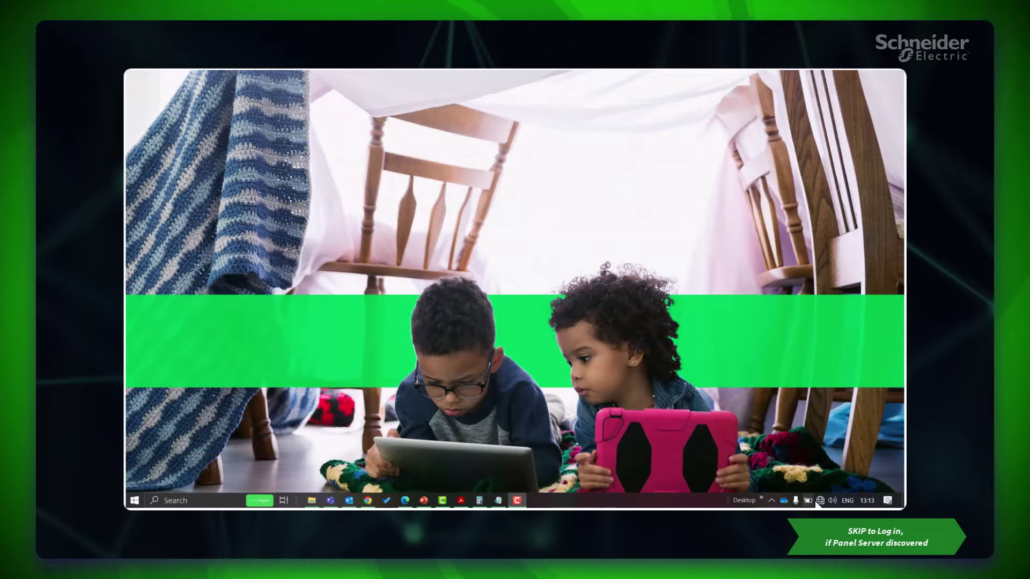
Step: Open Ethernet 2's adapter properties from the network adapter list
right_click(817, 502)
left_click(817, 491)
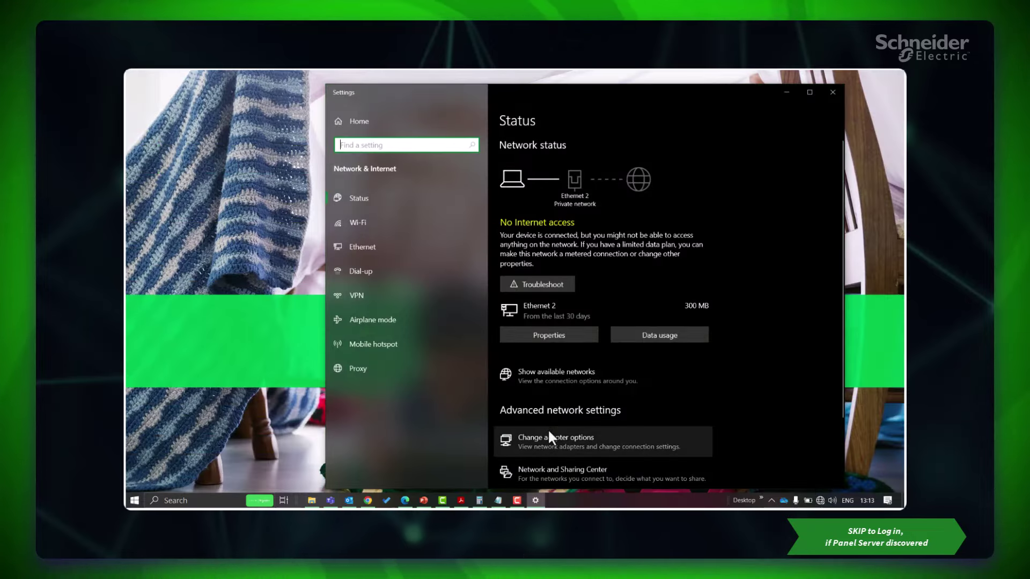
scroll(548, 434, "down", 2)
left_click(598, 347)
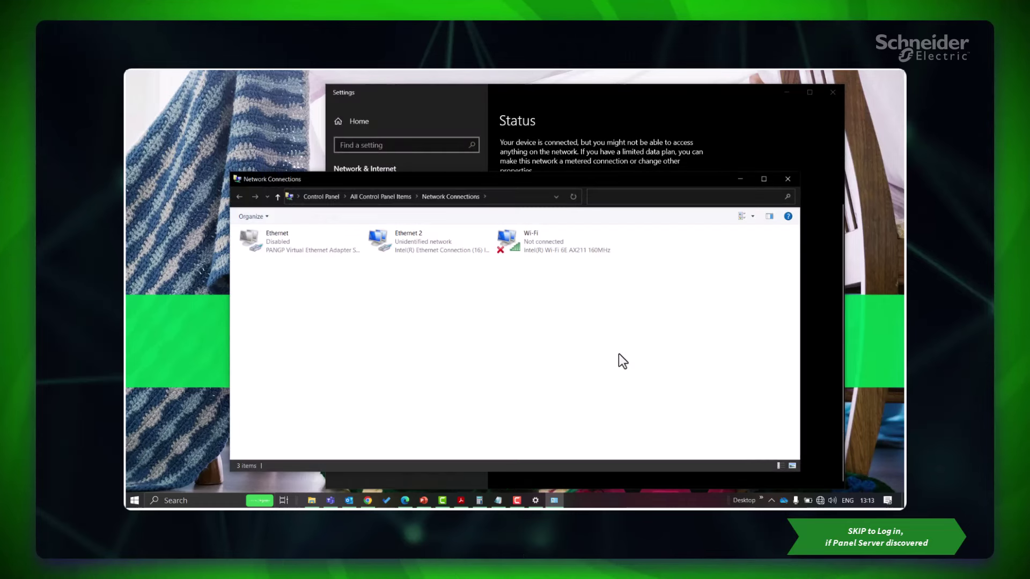
double_click(417, 248)
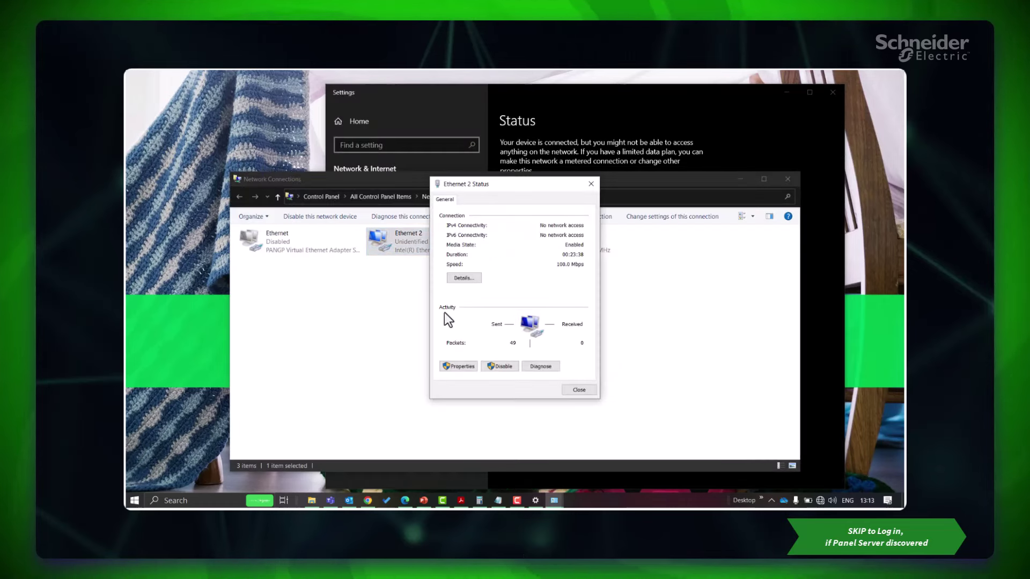
left_click(461, 366)
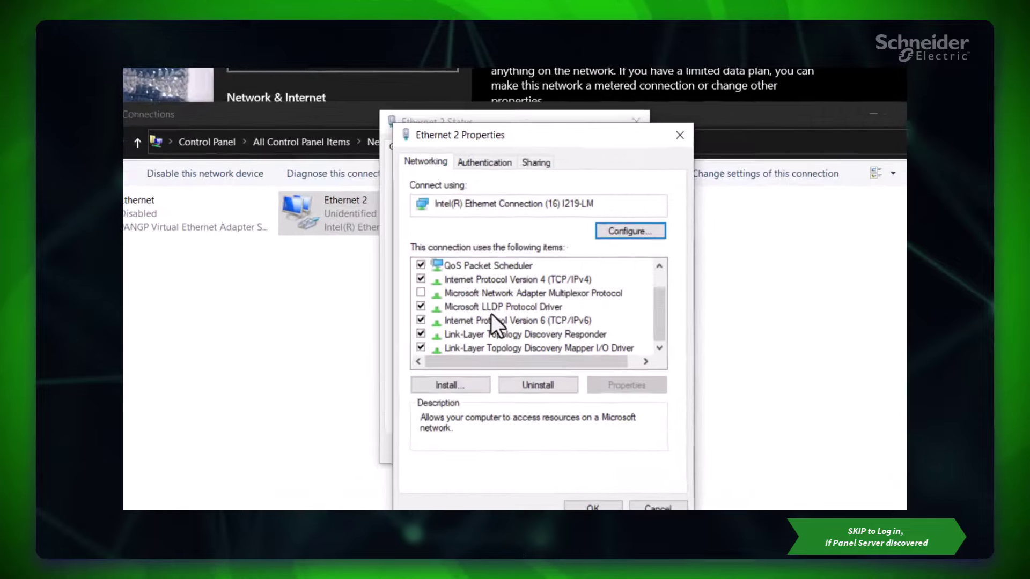
scroll(490, 317, "up", 1)
Step: Set Ethernet 2's IPv4 to static 169.254.153.245 with mask 255.255.0.0 and apply
double_click(563, 309)
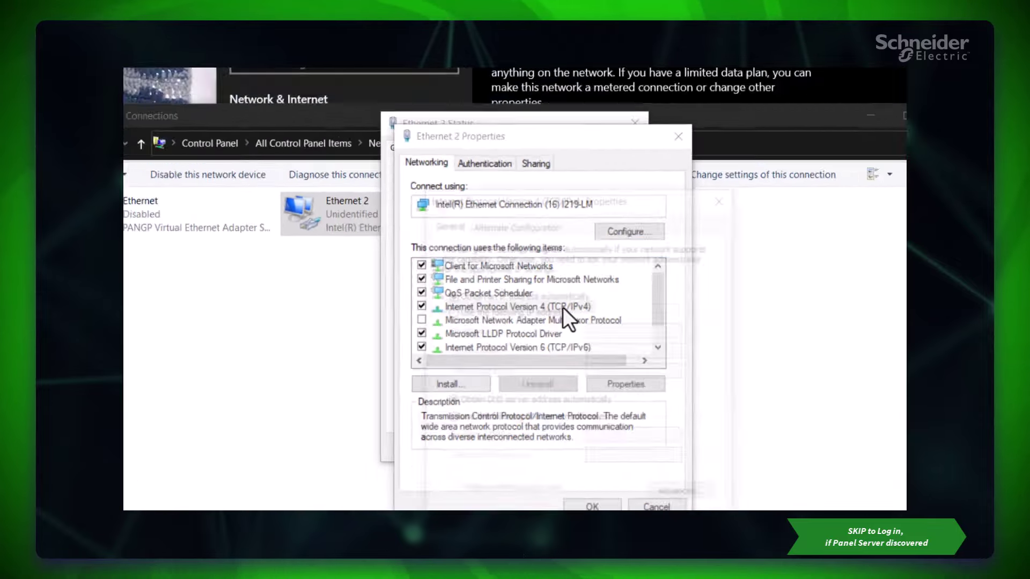
left_click(528, 310)
type("169 . . .")
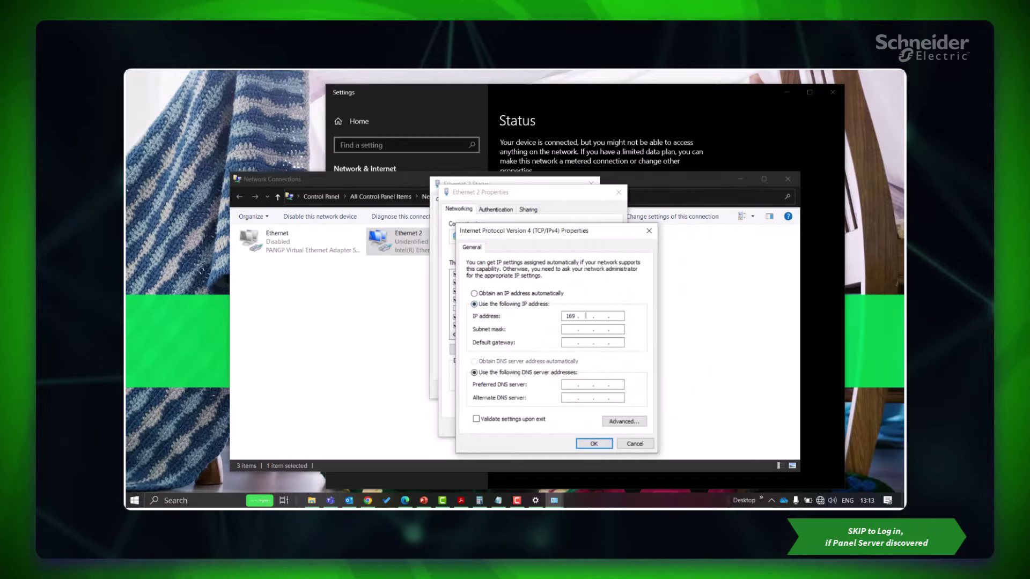
type("25415")
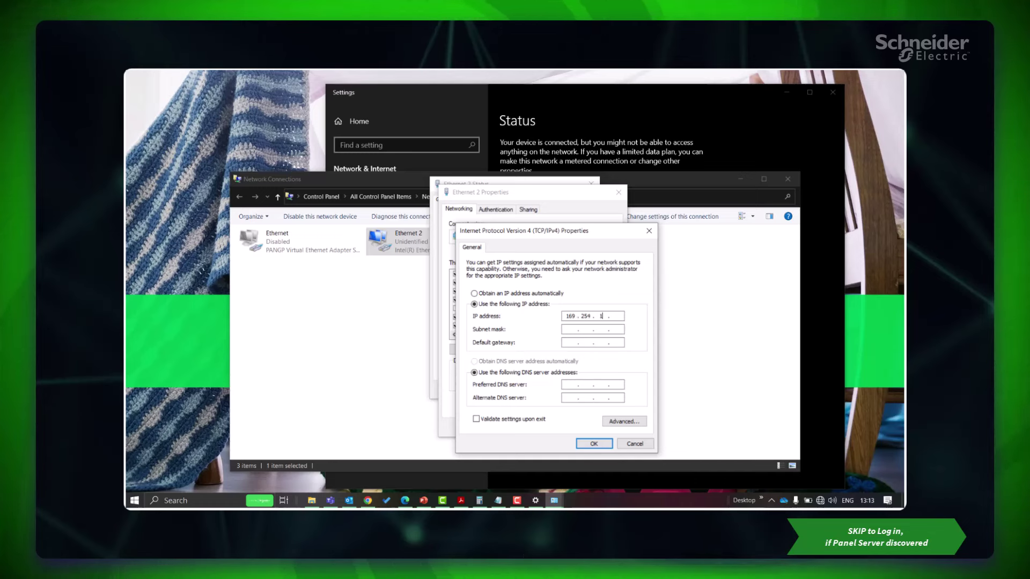
type("32")
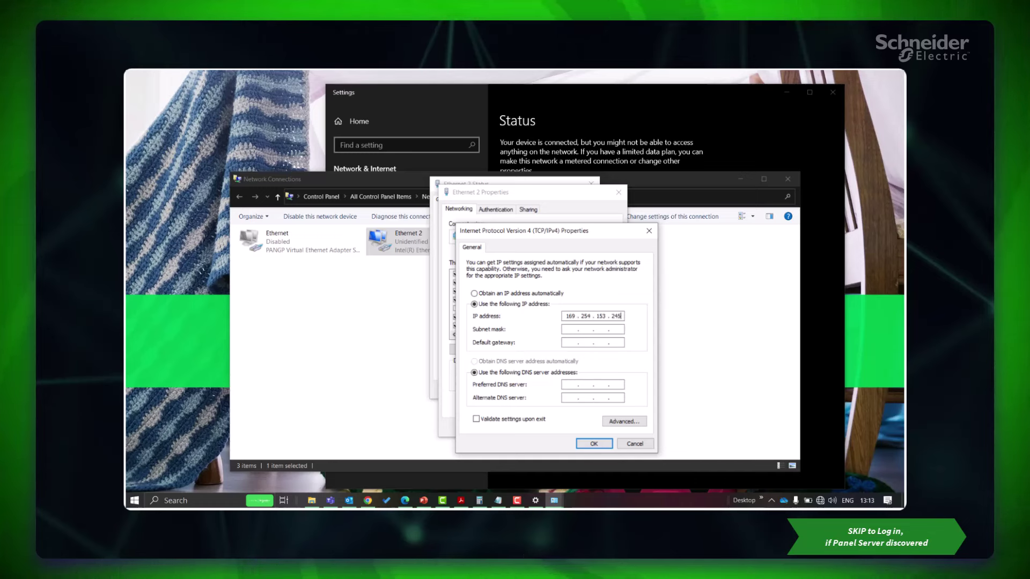
type("169 . . .")
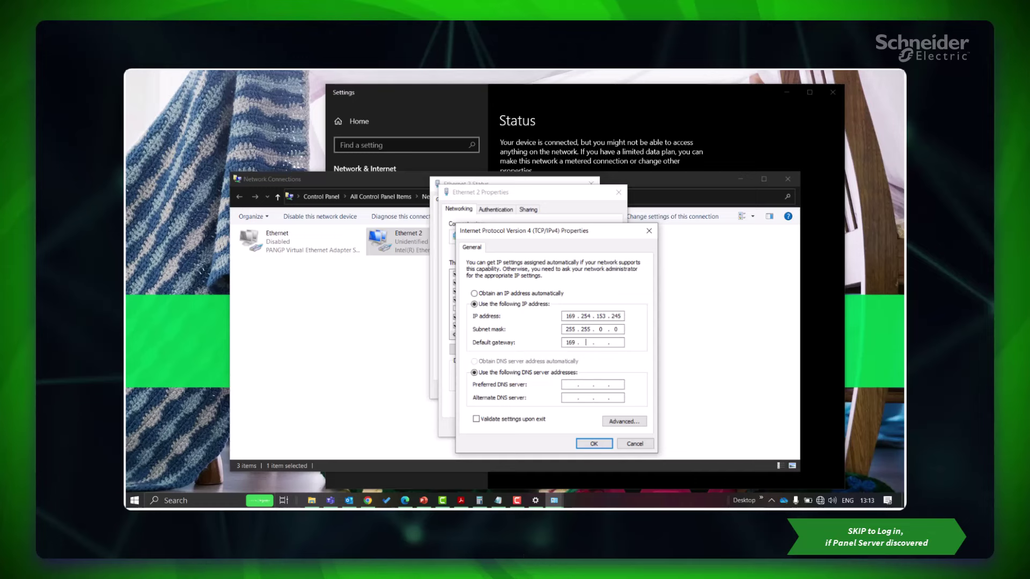
type("25415")
left_click(592, 443)
left_click(563, 428)
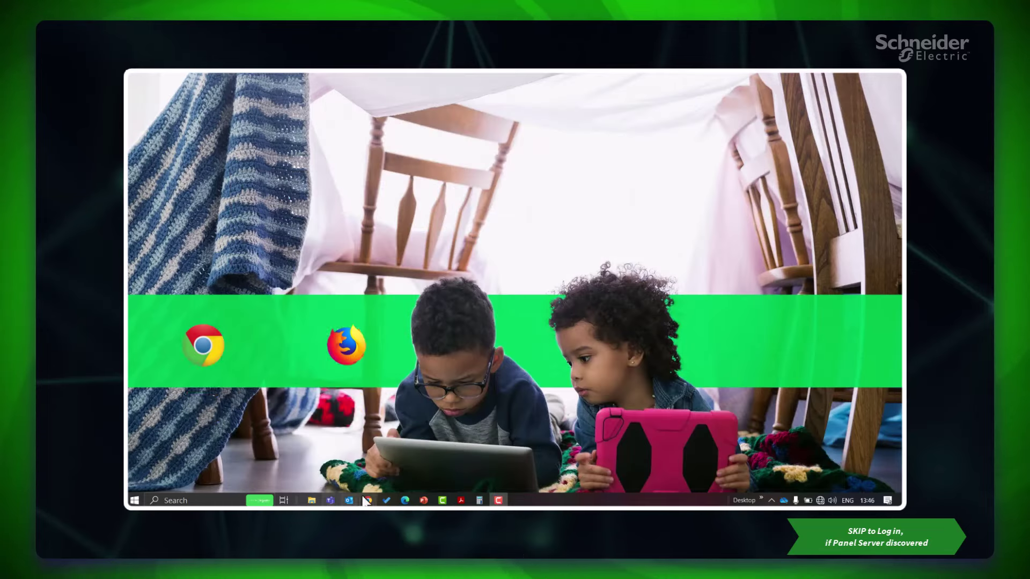
left_click(367, 500)
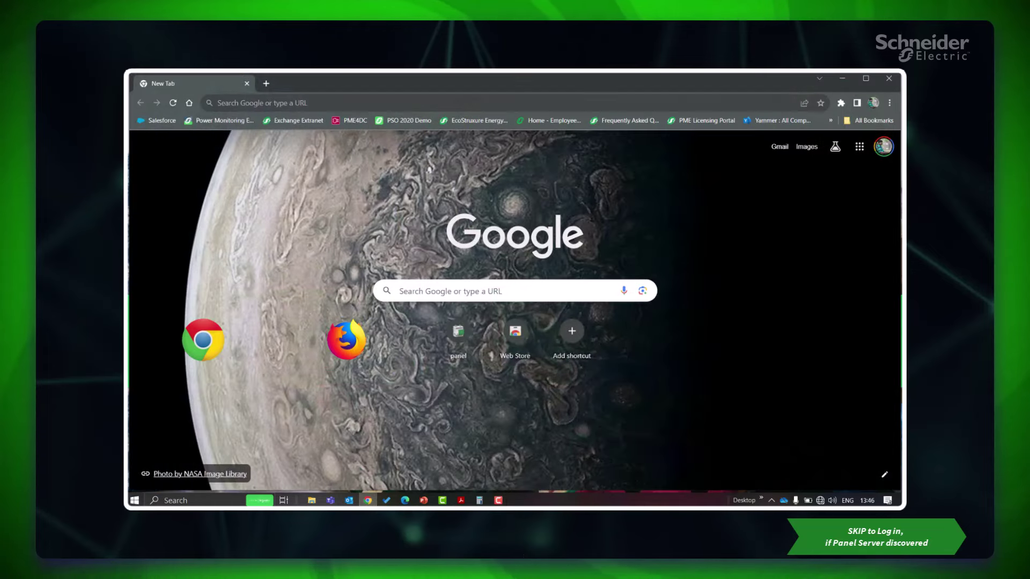
left_click(223, 102)
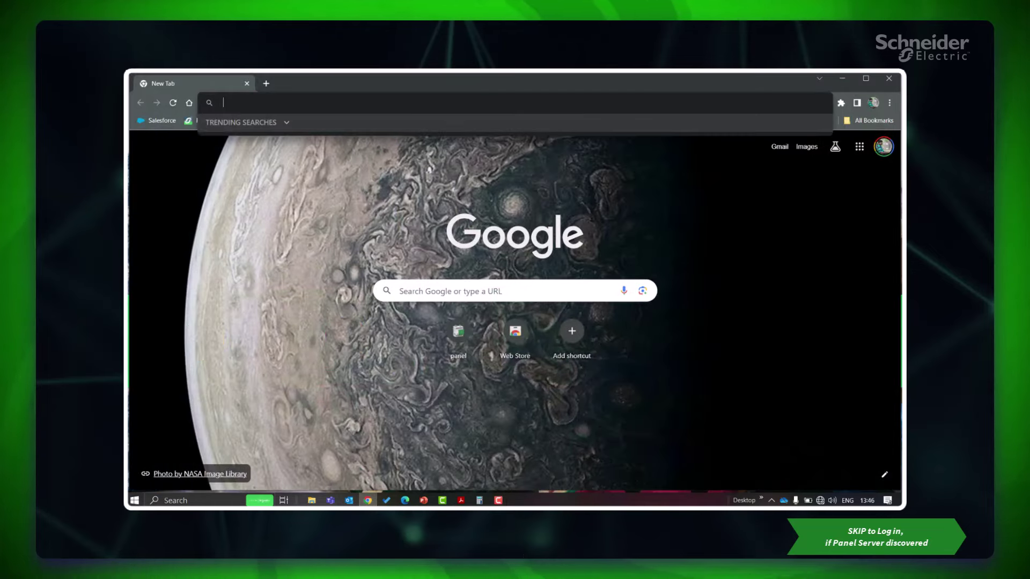
type("https://169.254.153.240/")
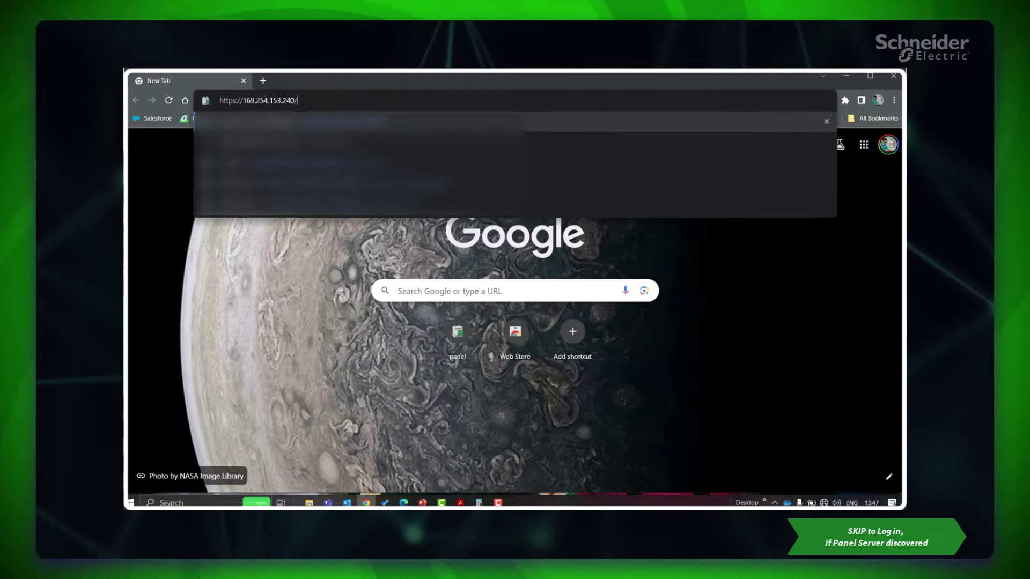
key("Return")
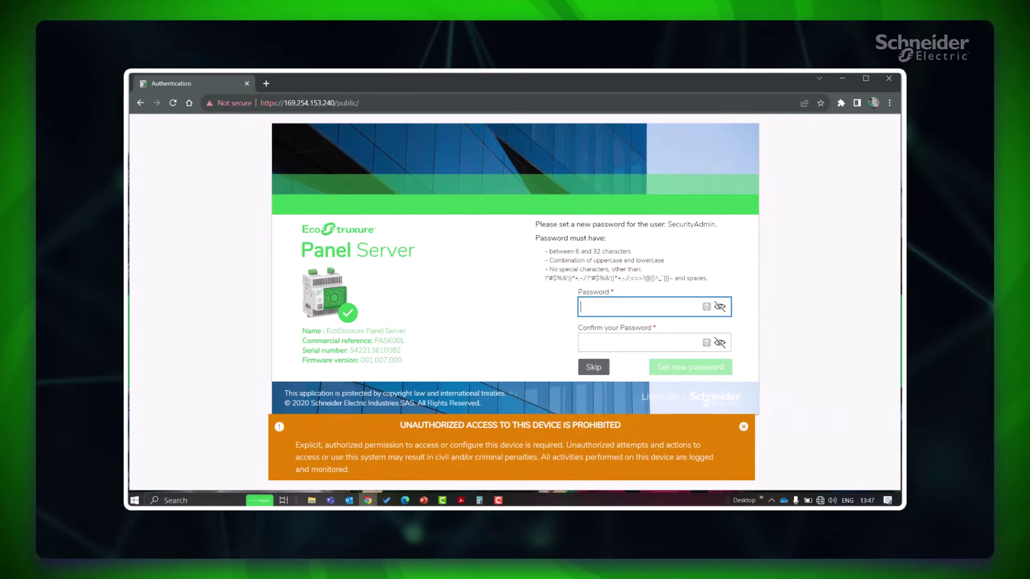
Step: Enter and confirm a new security administrator password, then save it
type("•••")
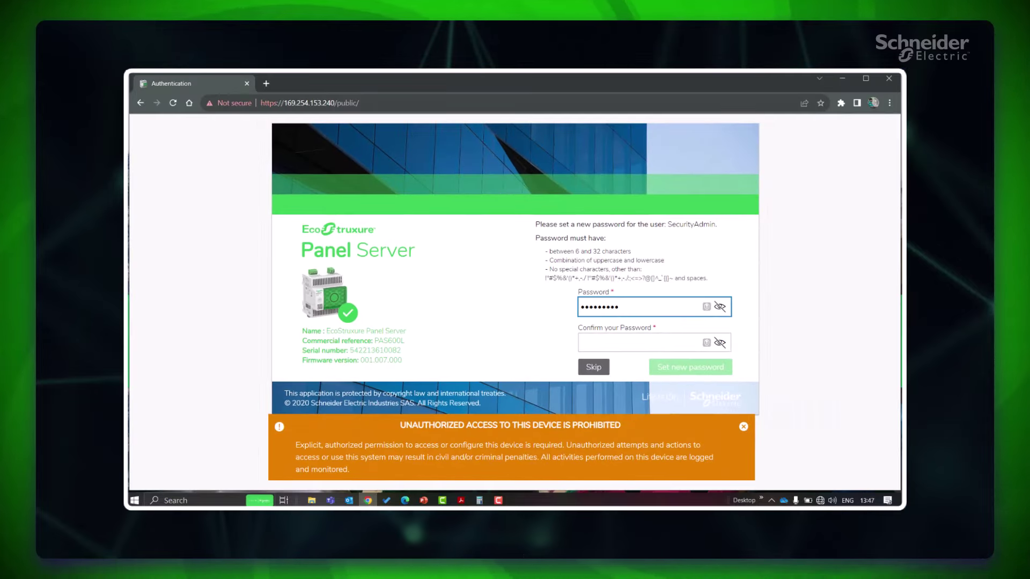
left_click(639, 343)
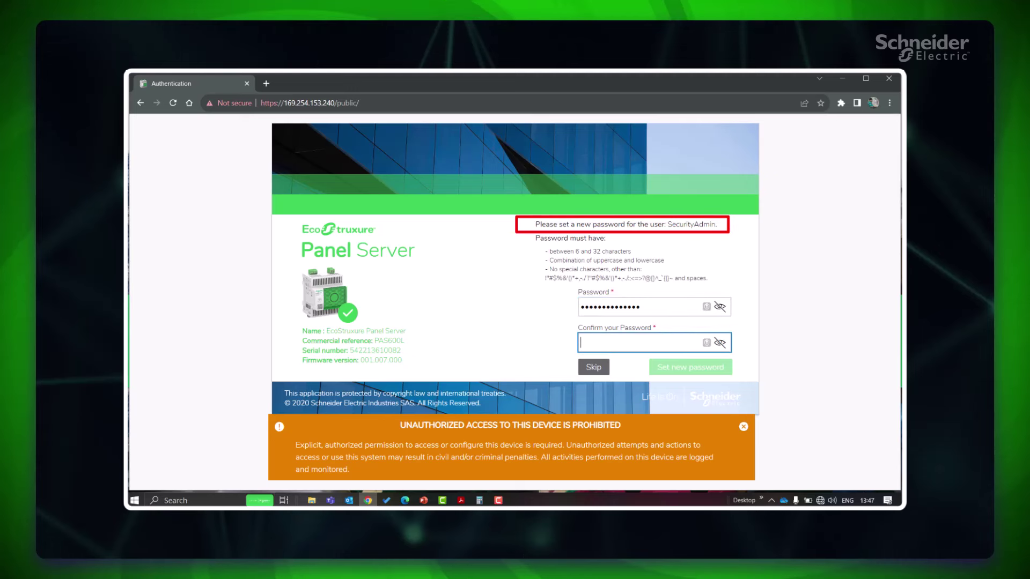
type("•••••••••")
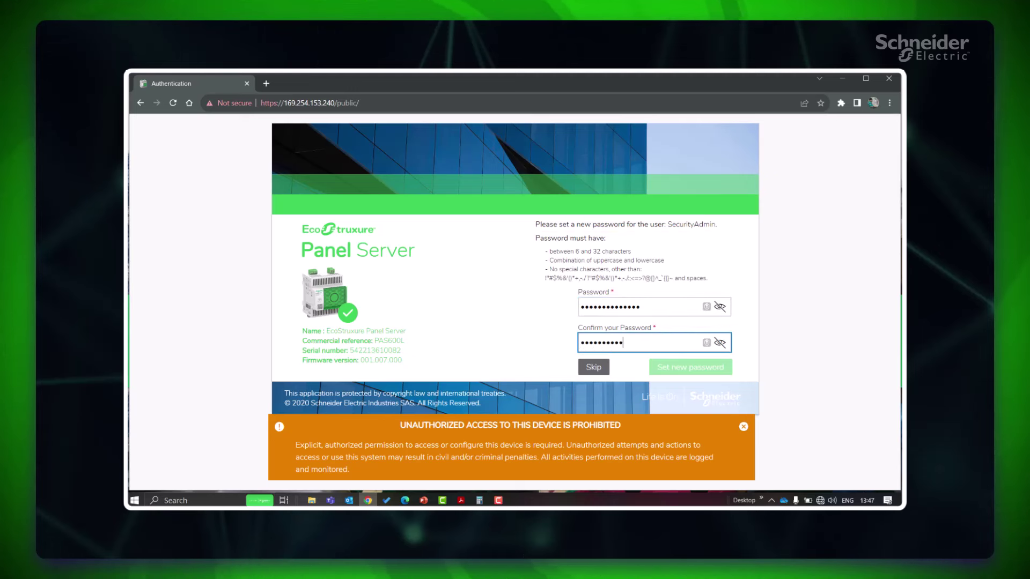
type("•••••")
left_click(700, 370)
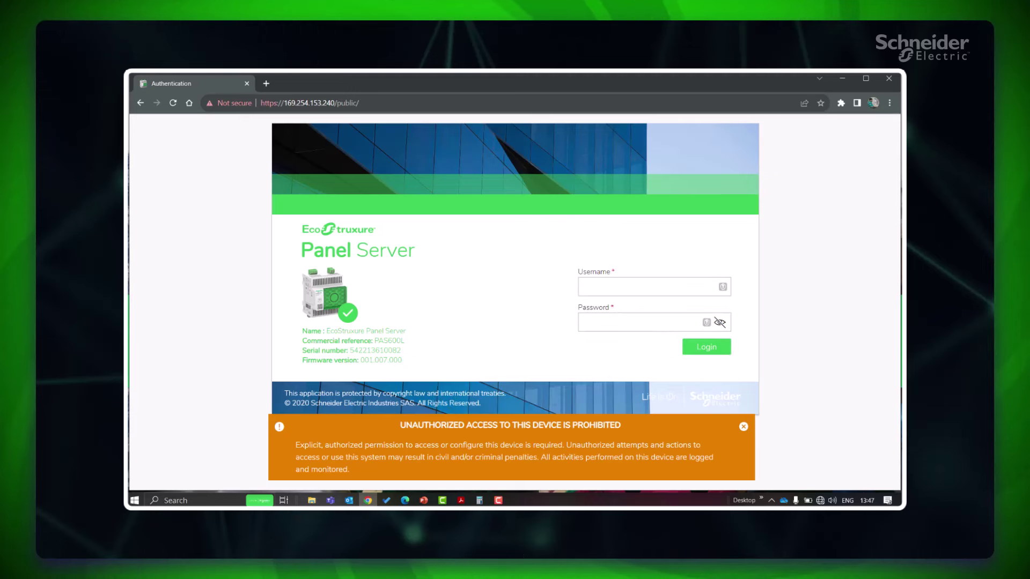
Step: Log in as the security administrator with the new password
left_click(649, 287)
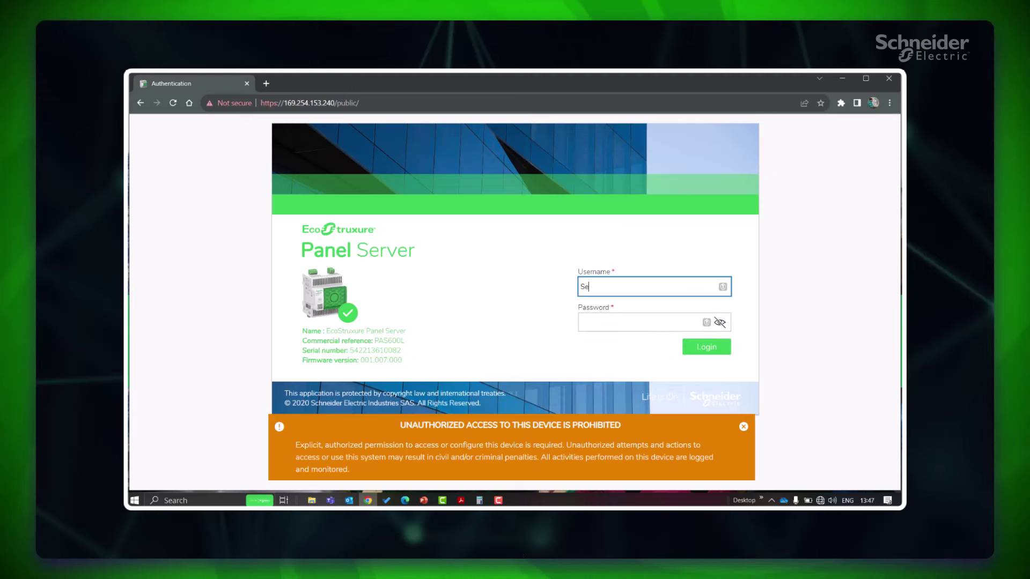
type("SecurityAdmin")
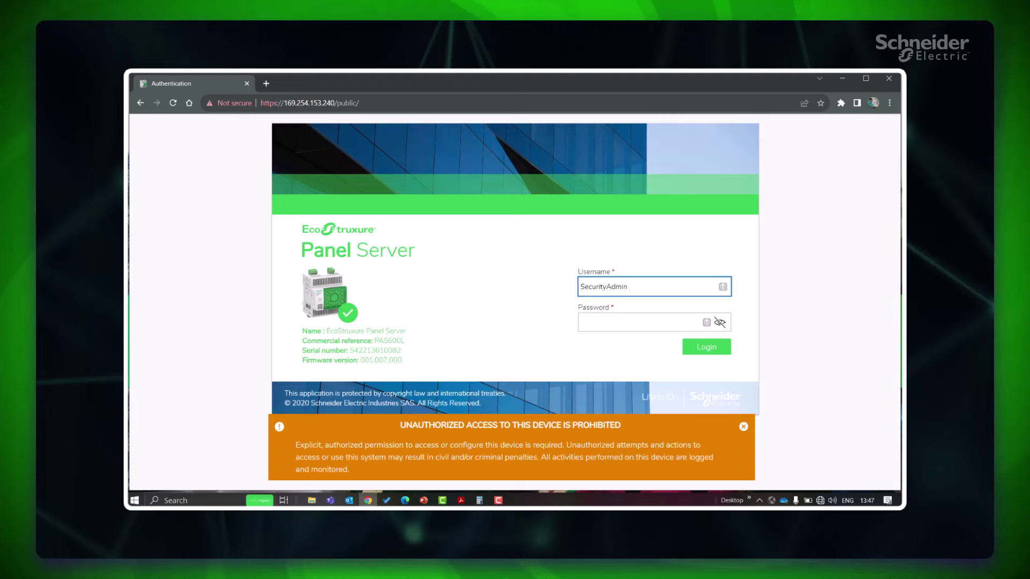
left_click(638, 323)
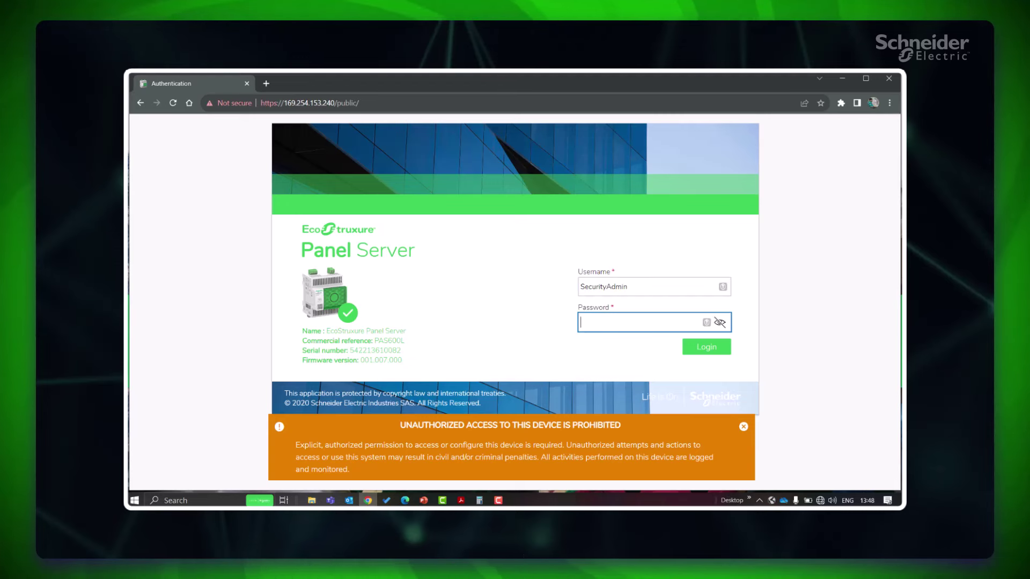
type("••••••••••")
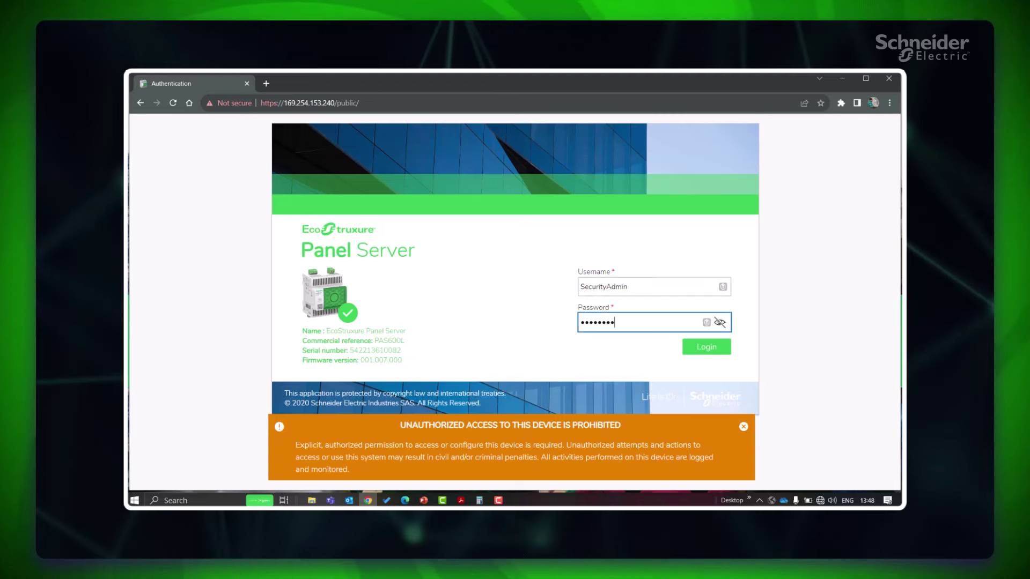
type("••••")
left_click(706, 354)
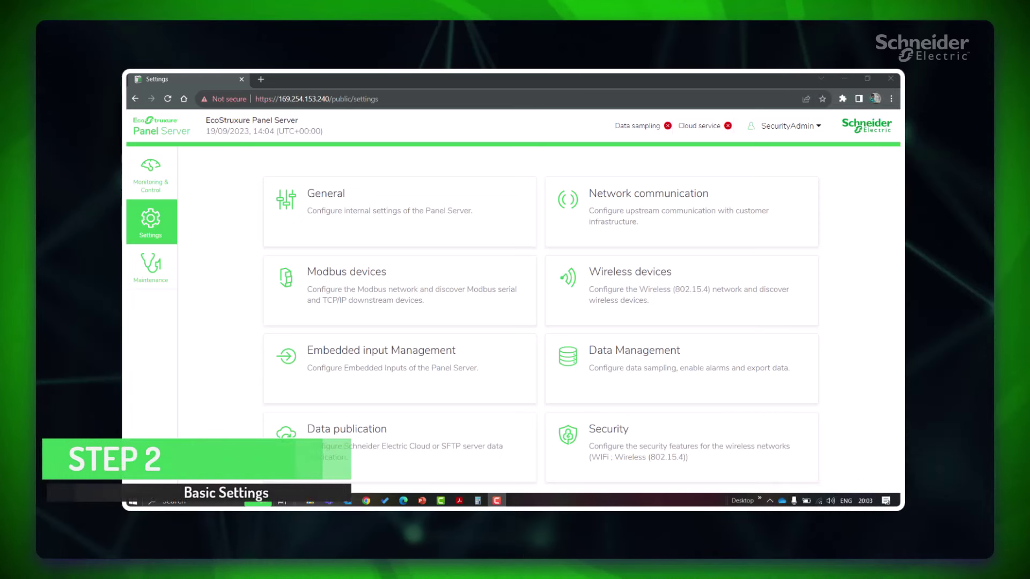
Step: Keep Schneider Electric Cloud as the time synchronization mode and save Date & time
left_click(391, 226)
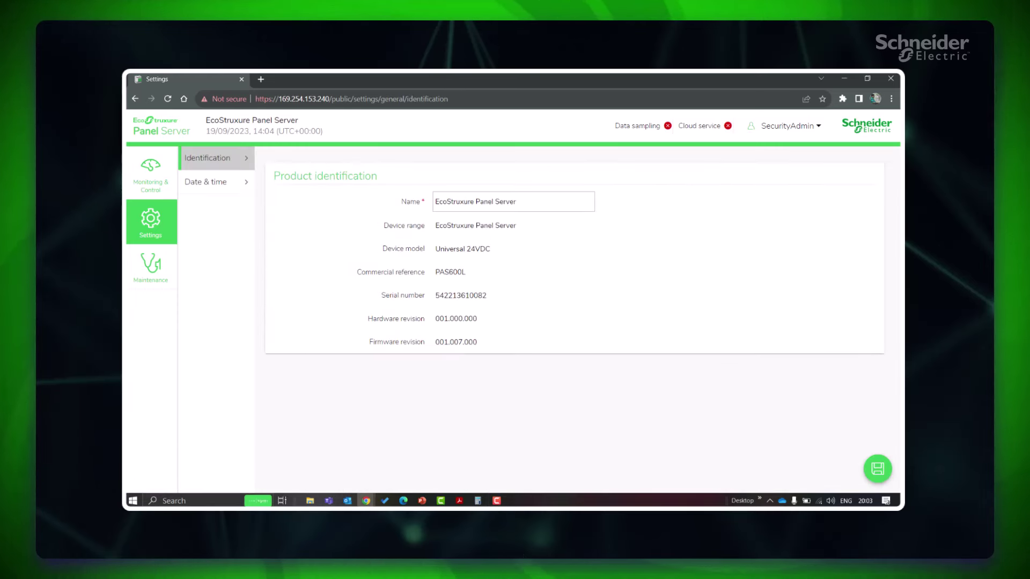
left_click(230, 189)
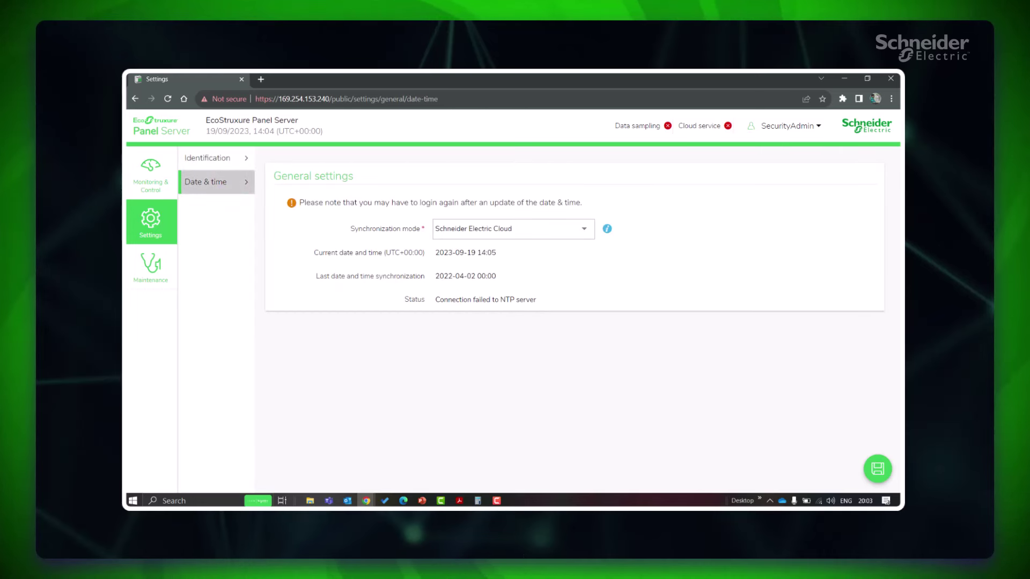
left_click(513, 229)
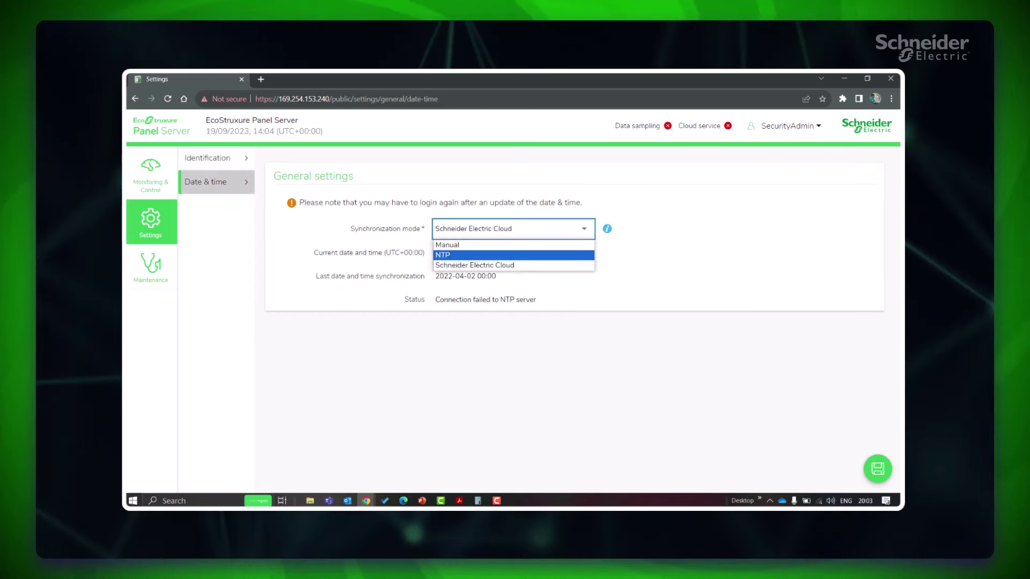
key("Return")
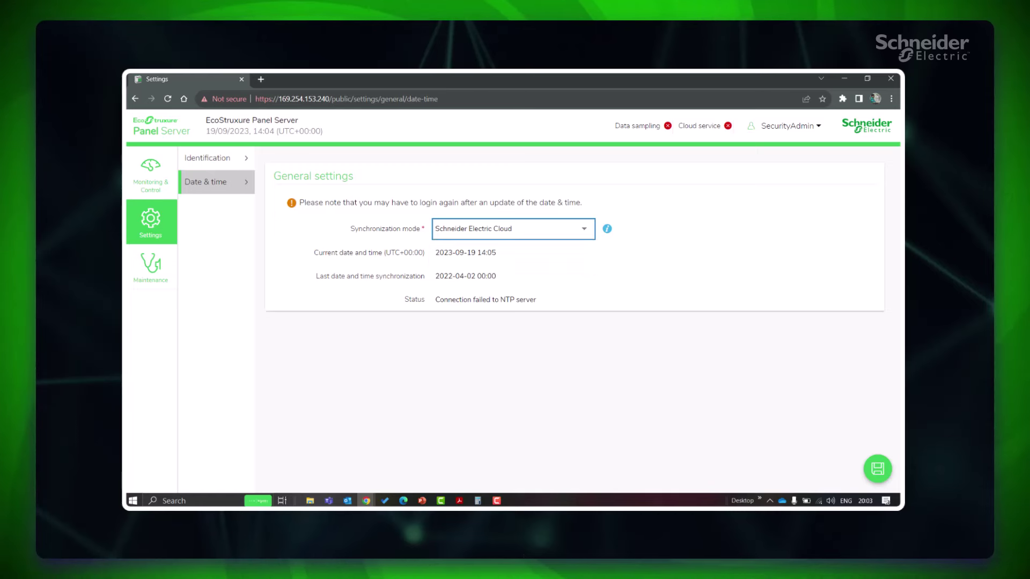
left_click(878, 469)
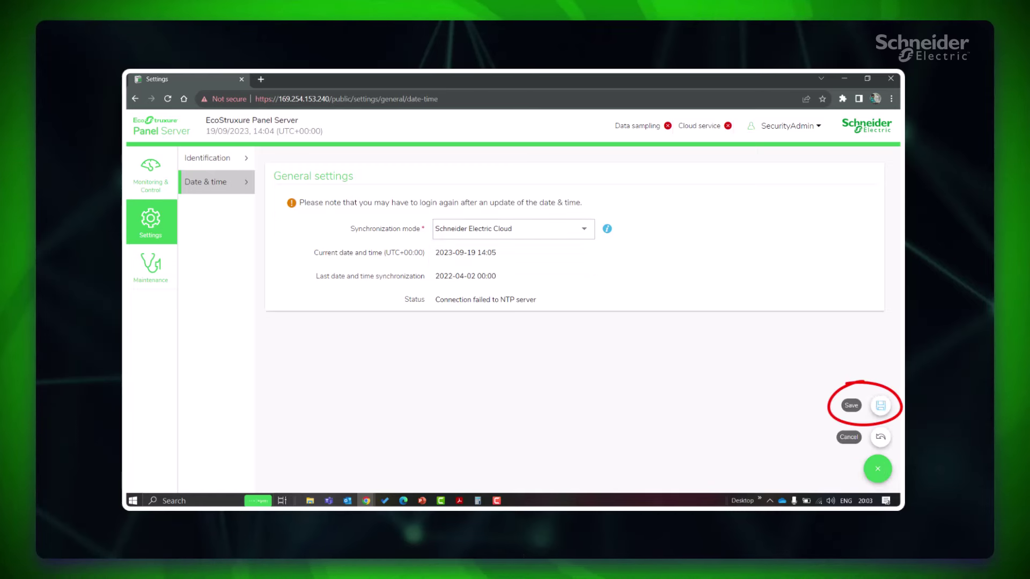
left_click(880, 405)
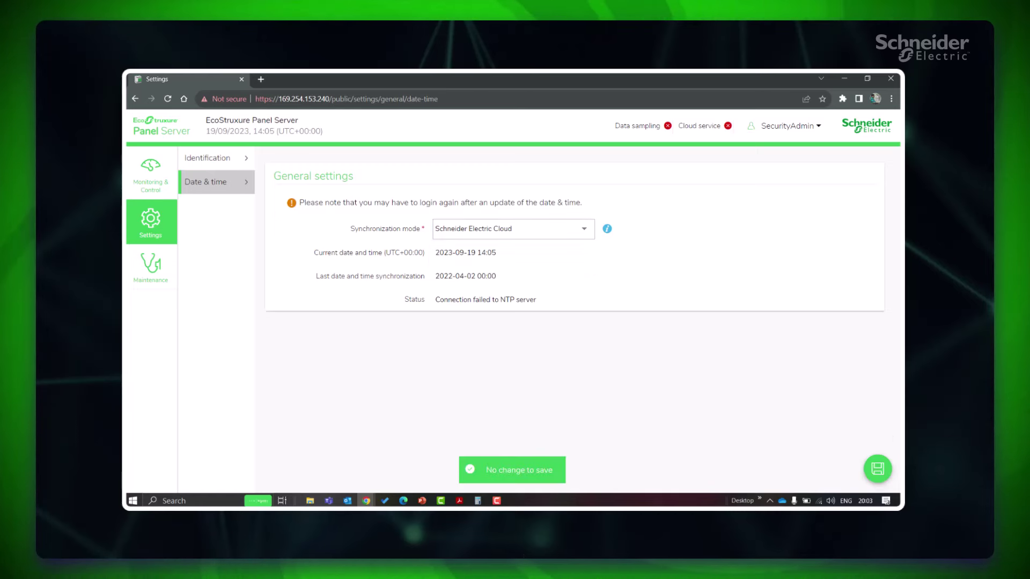
Step: Rename the Panel Server to 'EcoStruxure Panel Server_Campus1' and save
left_click(245, 161)
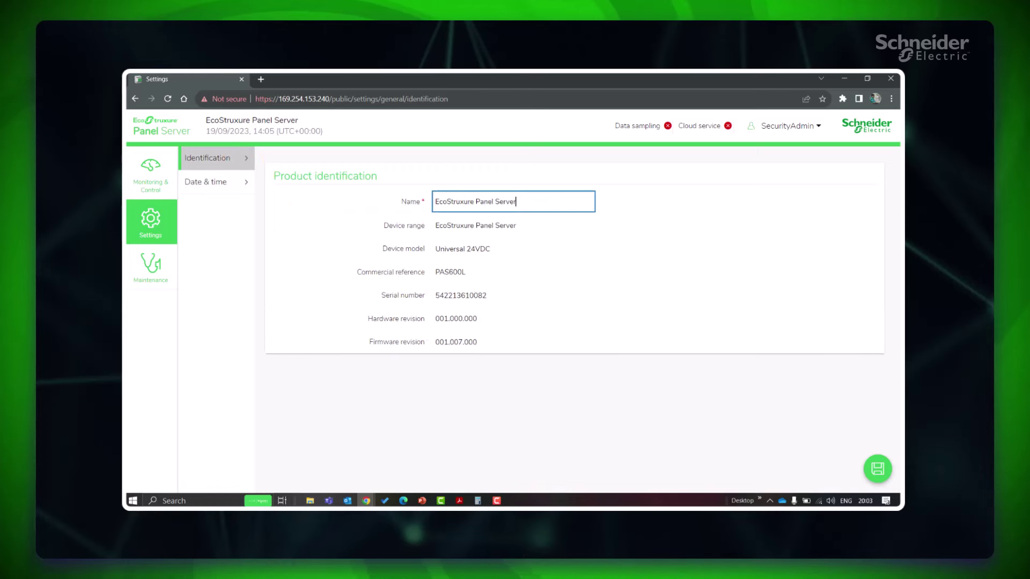
key("shift+Left")
key("shift+Left")
key("shift+Left")
key("shift+Left")
key("shift+Left")
key("shift+Left")
key("shift+Left")
key("shift+Left")
key("shift+Left")
key("shift+Left")
key("shift+Left")
key("shift+Left")
key("shift+Left")
key("shift+Left")
key("shift+Left")
key("shift+Left")
key("shift+Left")
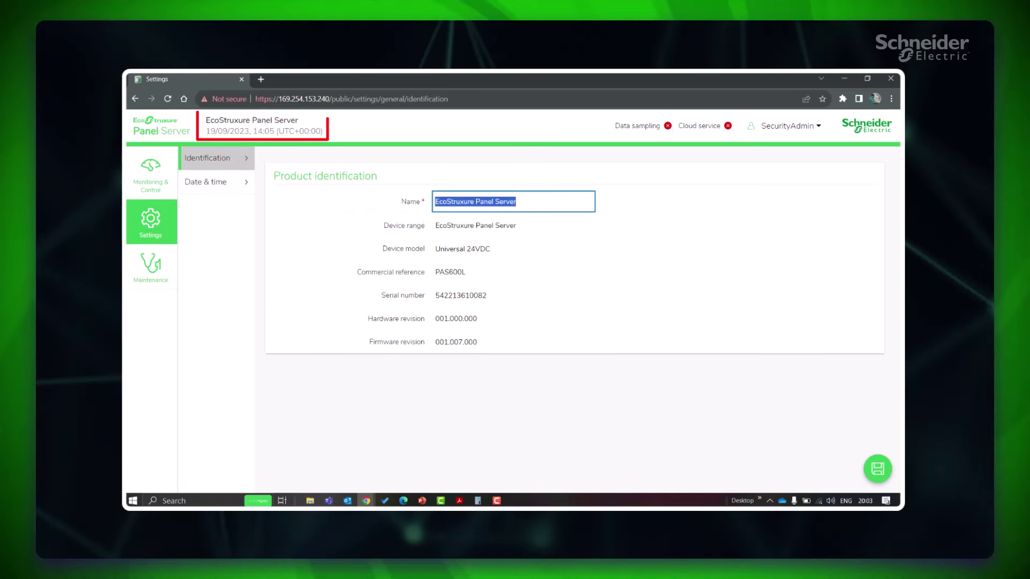
key("End")
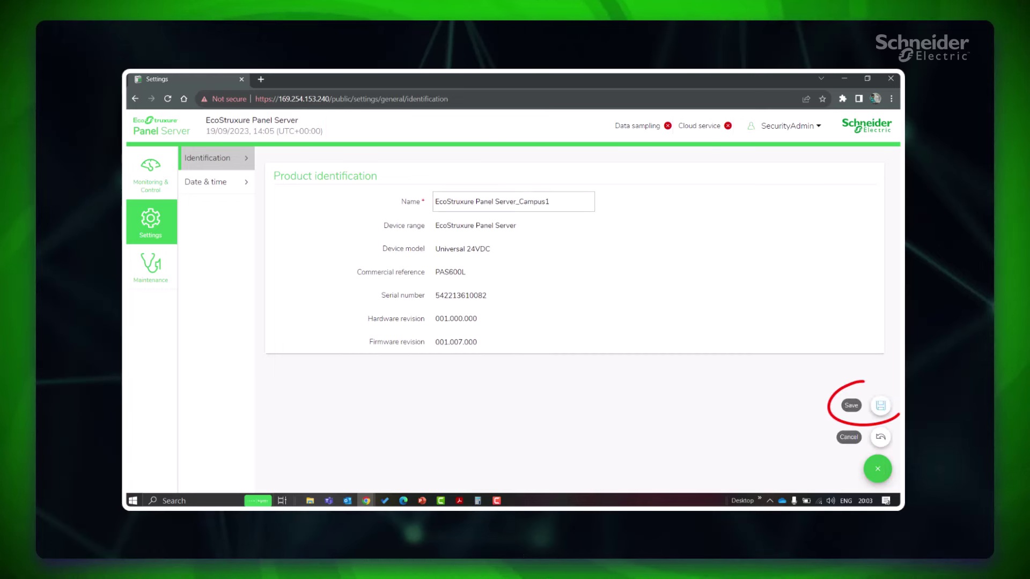
left_click(880, 403)
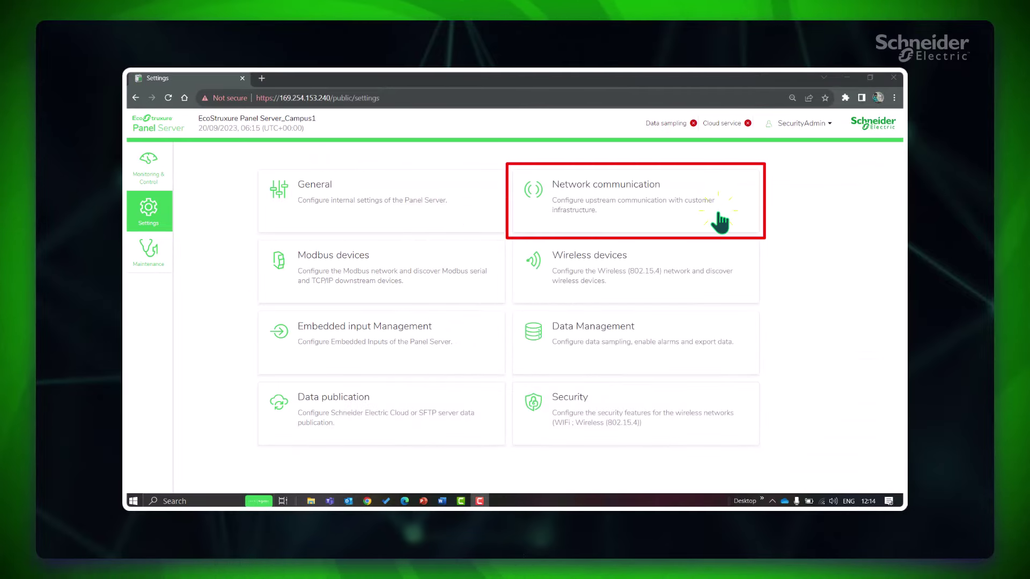
Step: Review Ethernet settings, keeping Switched Ethernet mode and DHCP IPv4 assignment
left_click(720, 220)
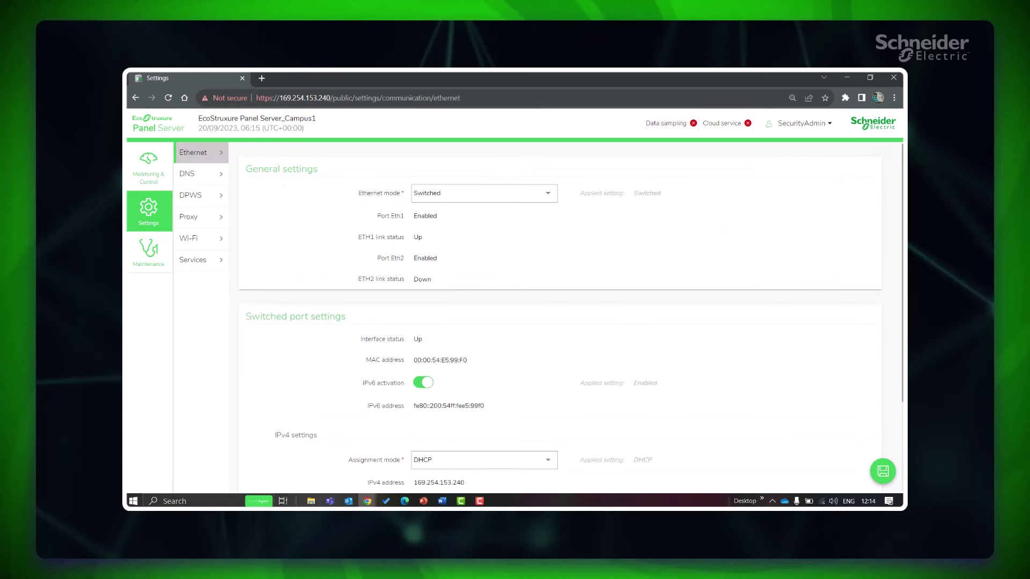
left_click(483, 193)
key("Escape")
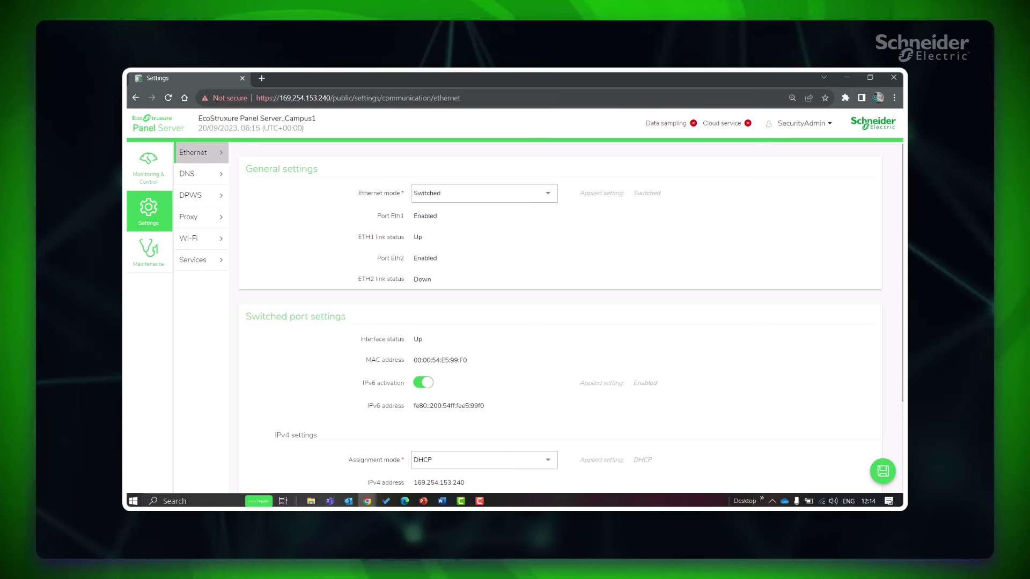
scroll(558, 316, "down", 2)
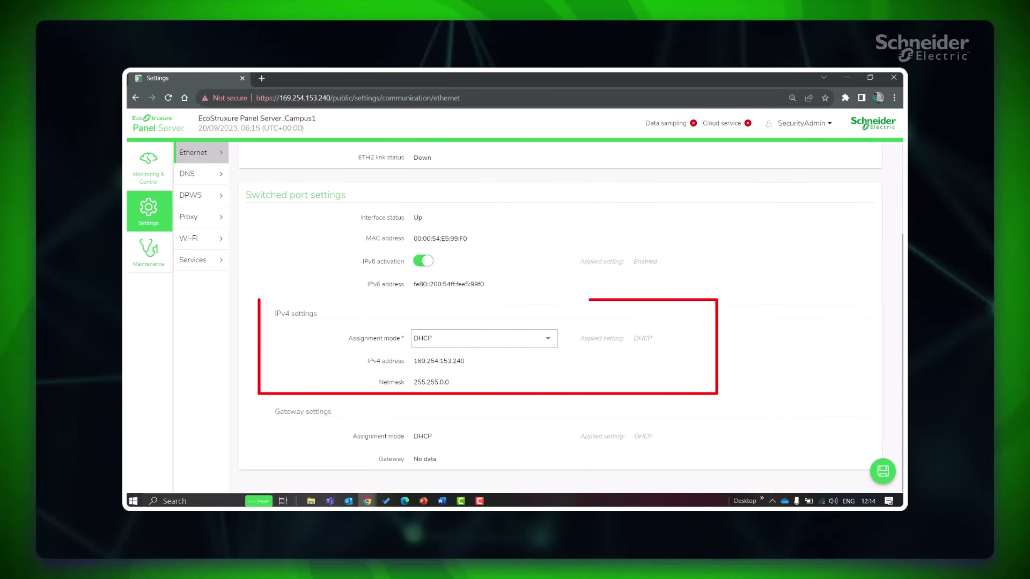
key("alt+Down")
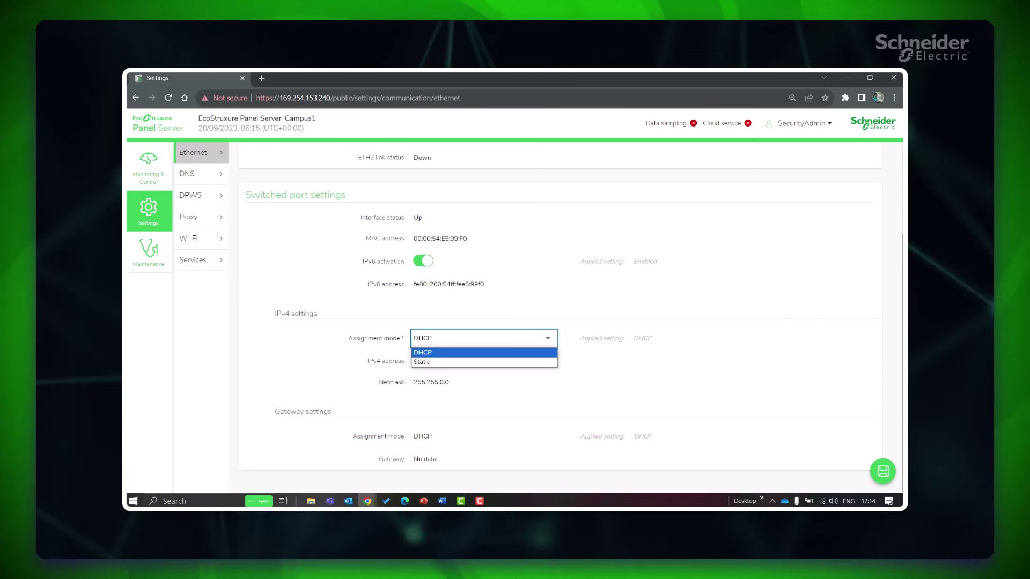
key("Down")
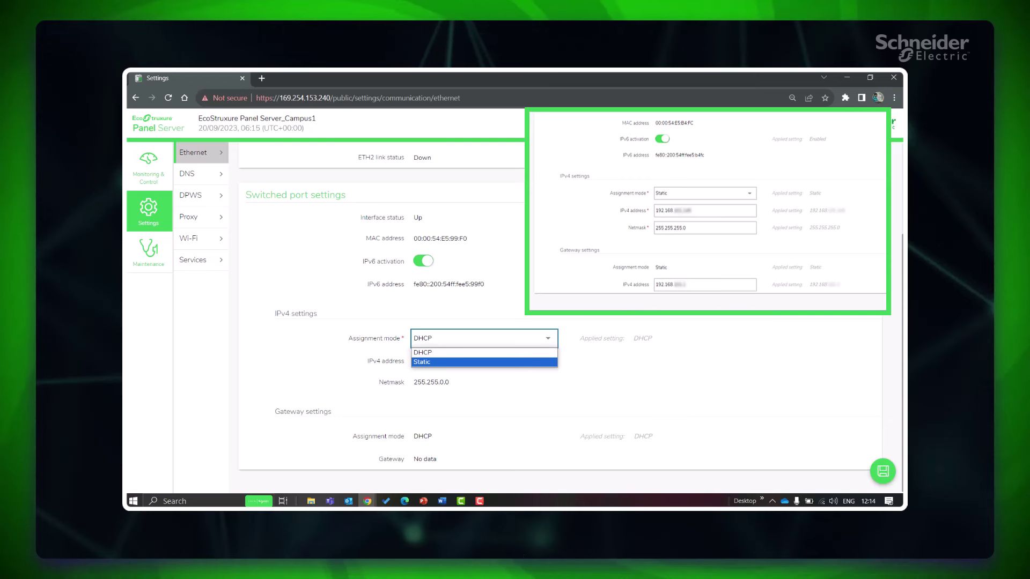
key("Up")
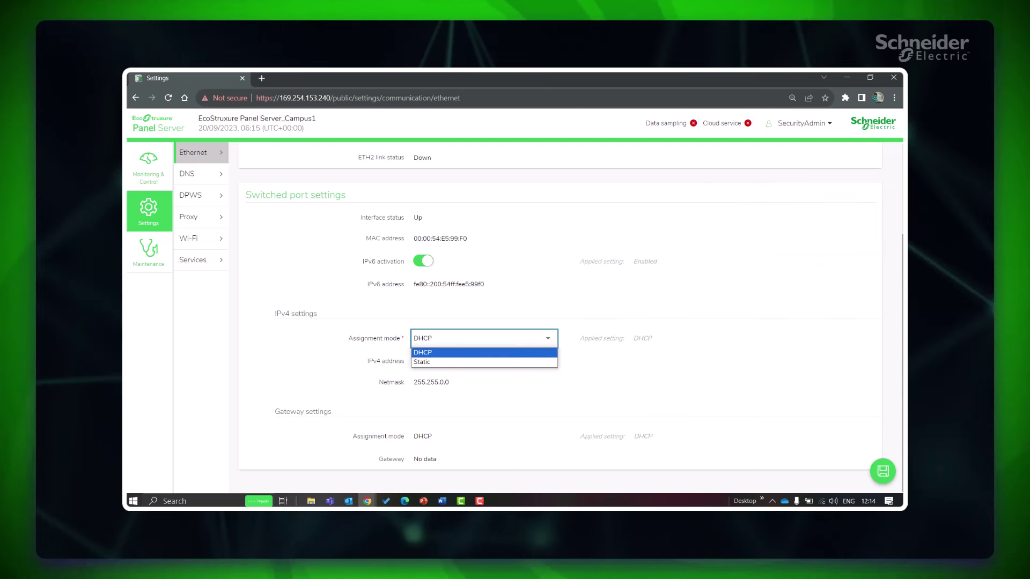
key("Return")
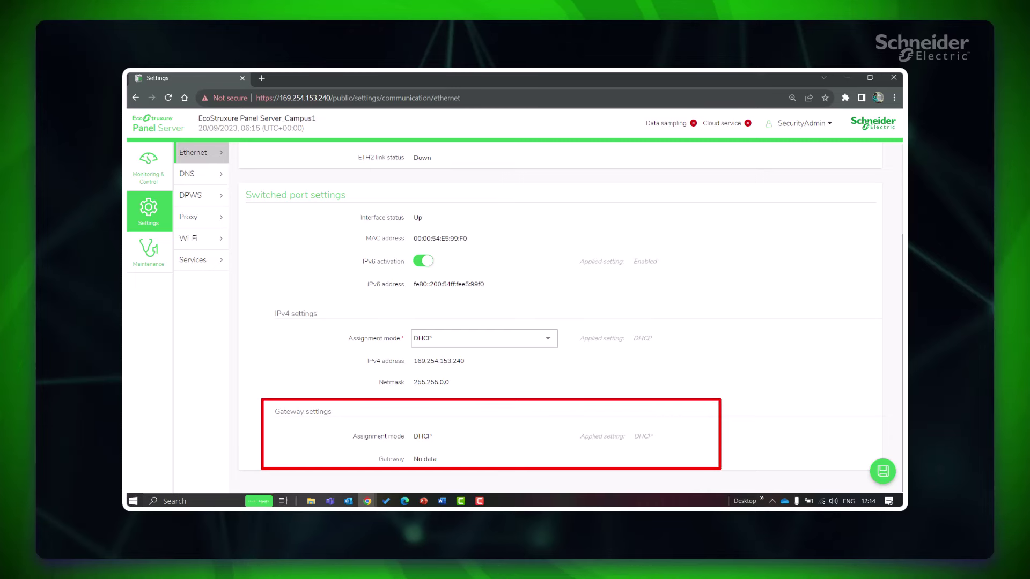
Step: Keep DNS mode on DHCP and check the Proxy settings
left_click(193, 171)
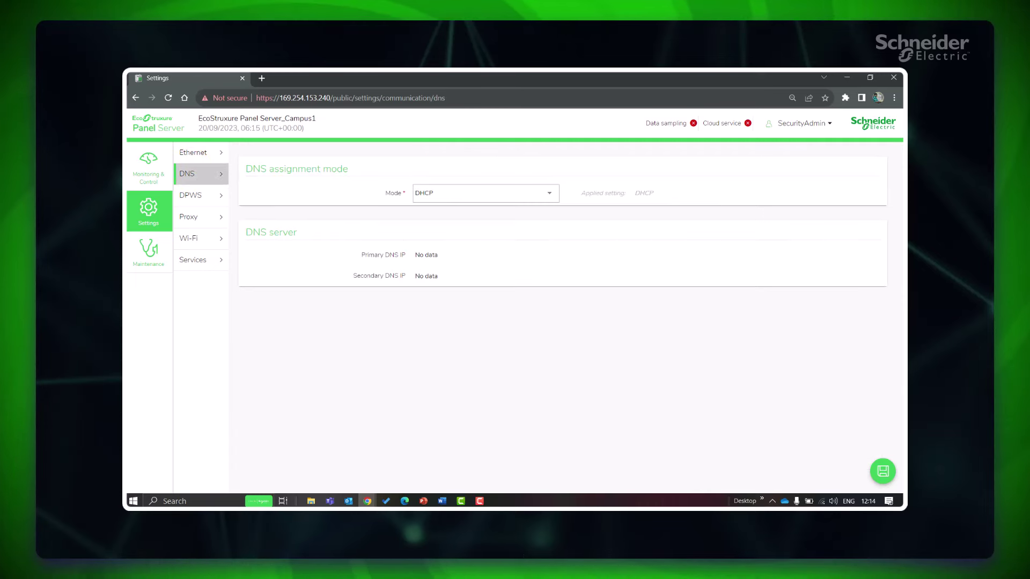
key("alt+Down")
key("Return")
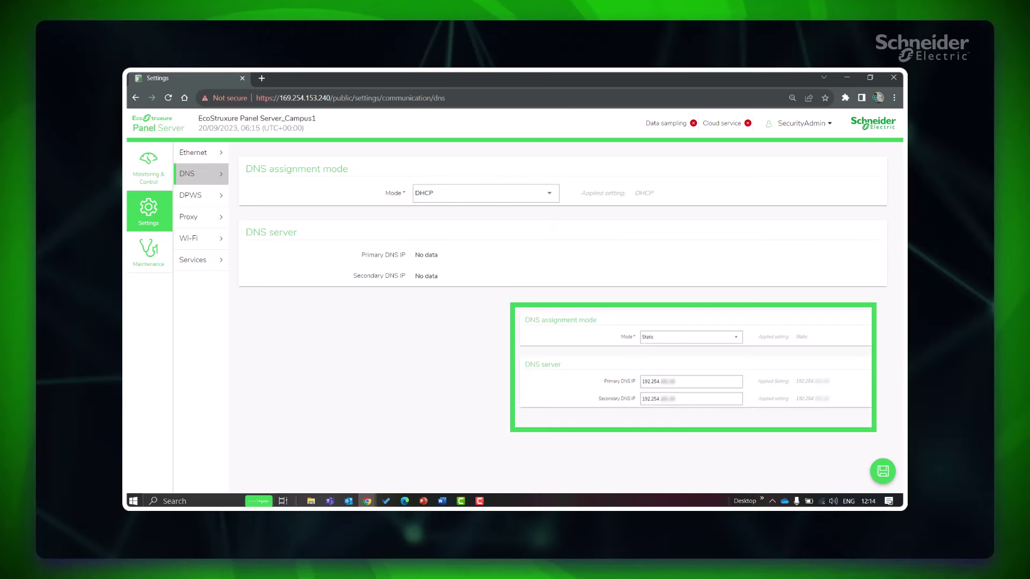
left_click(210, 218)
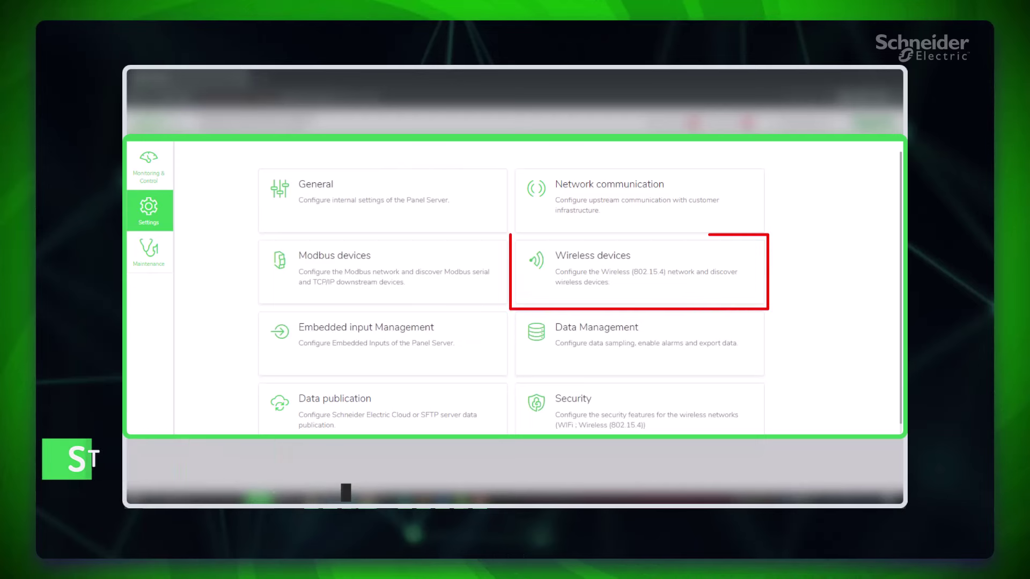
Step: Review the Wireless (802.15.4) page showing activation on and Auto channel mode
left_click(627, 279)
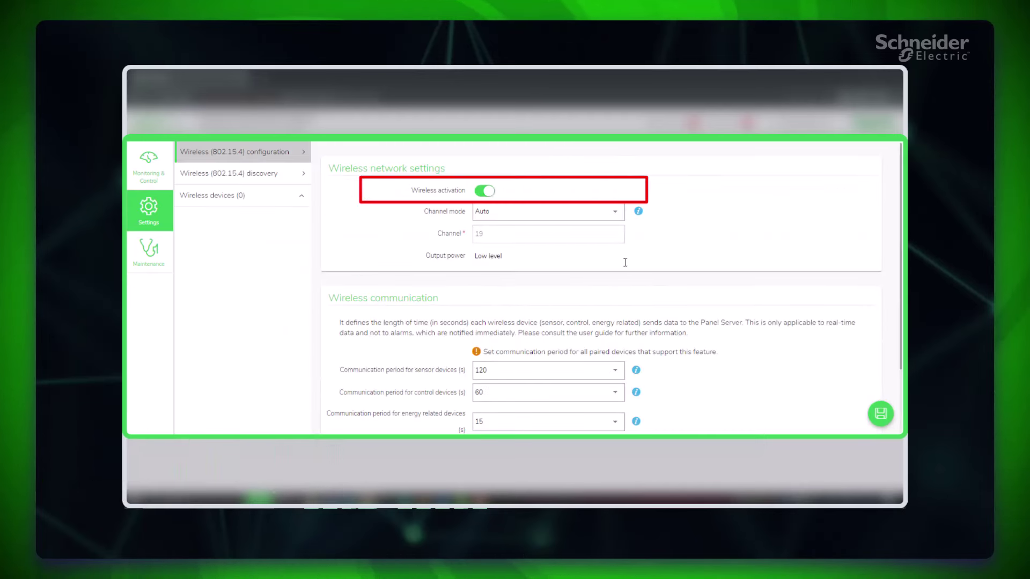
scroll(625, 262, "down", 2)
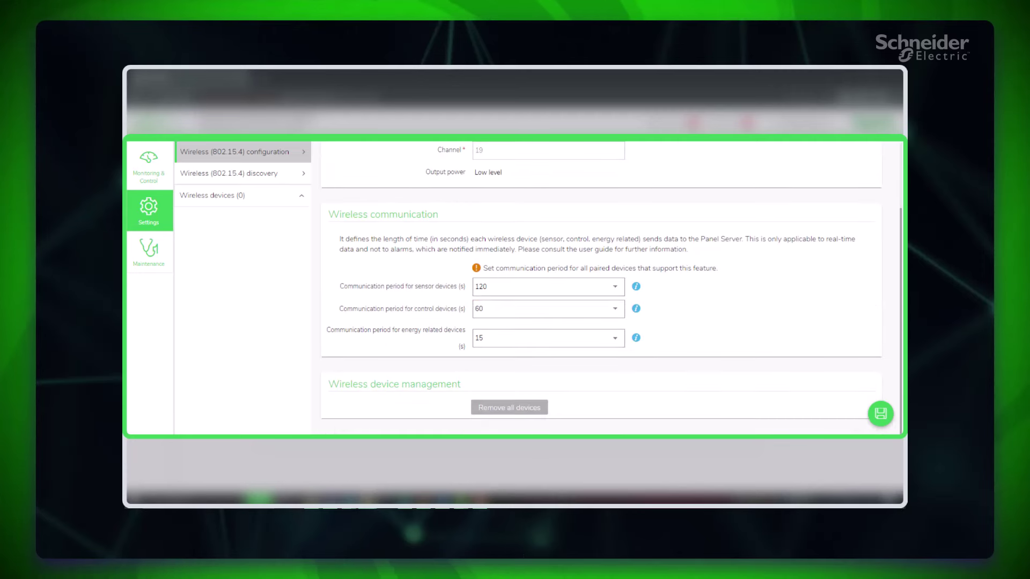
scroll(601, 290, "up", 2)
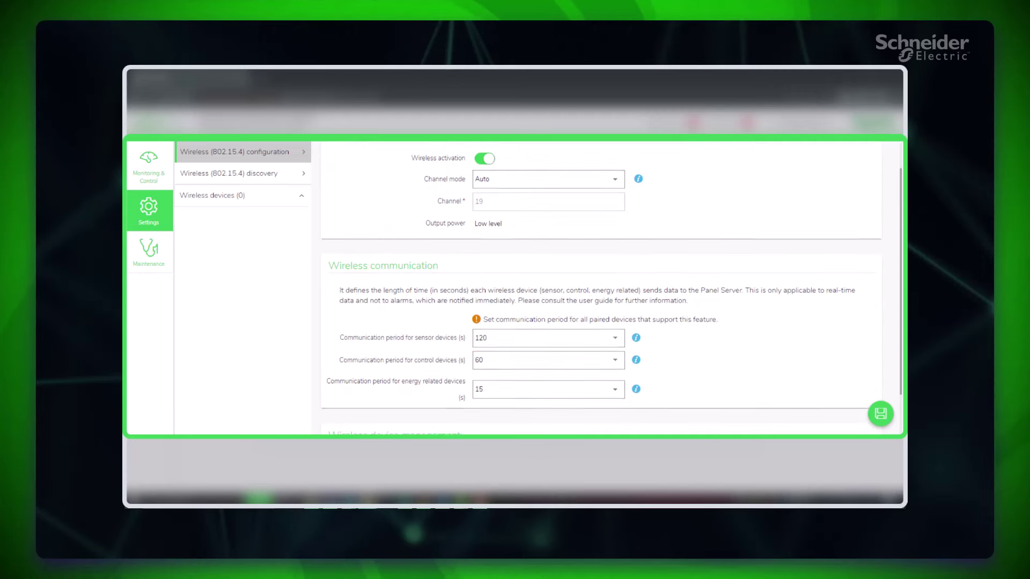
Step: Run wireless discovery until the M63 3P+N T is found, then stop it
left_click(292, 174)
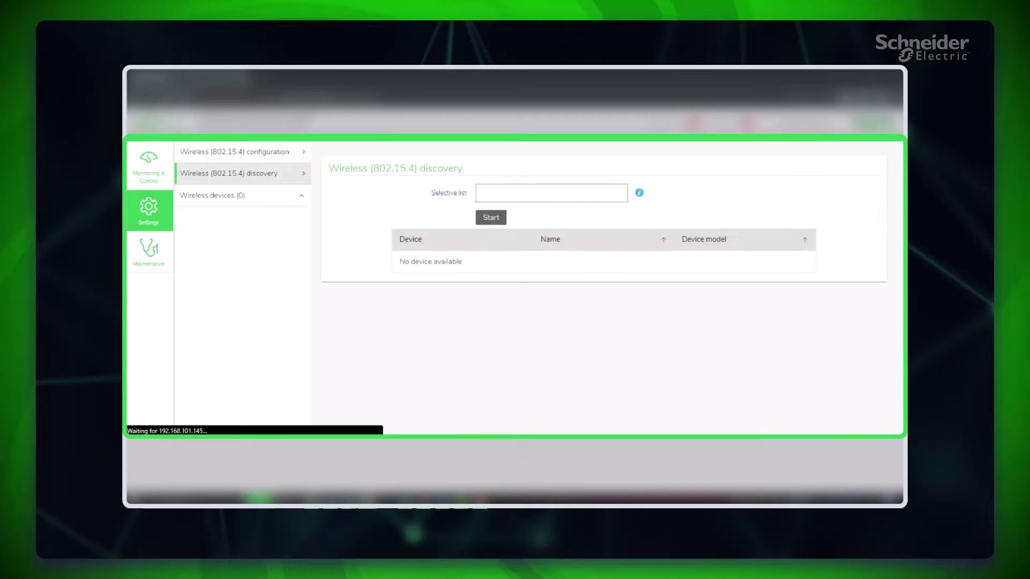
left_click(501, 219)
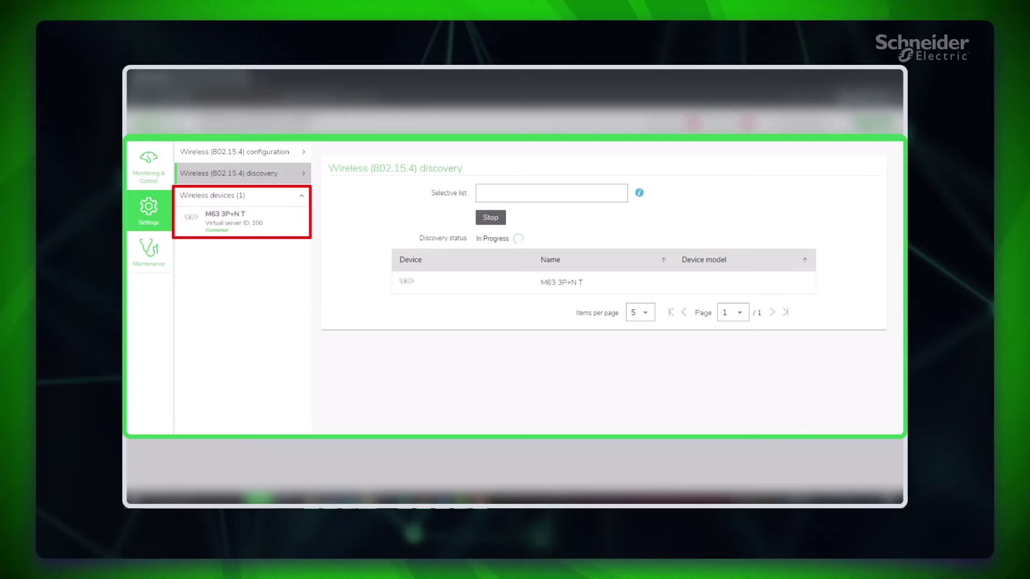
left_click(503, 220)
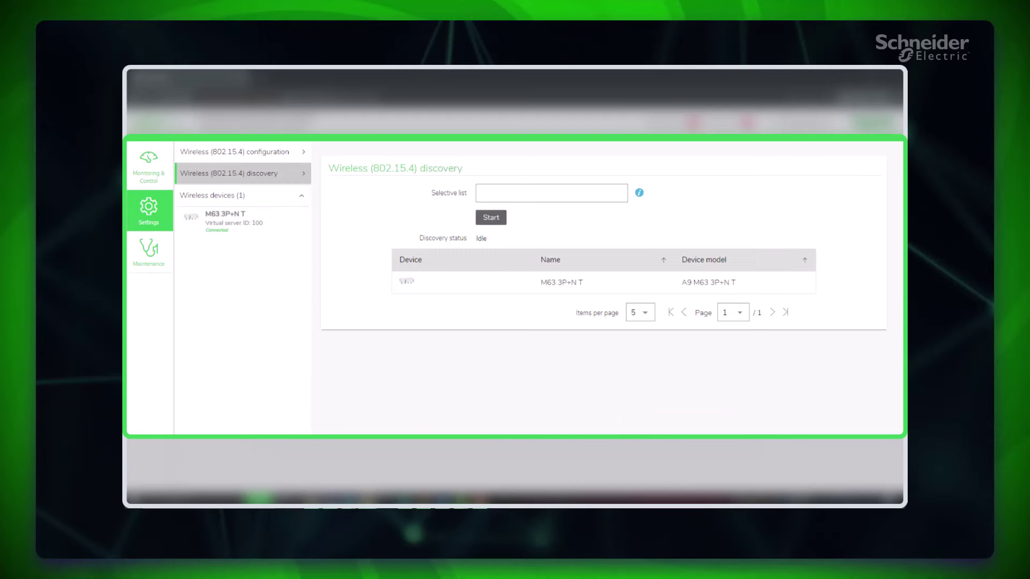
Step: Name the M63 3P+N T breaker 'Panel Incomer_PT'
left_click(280, 226)
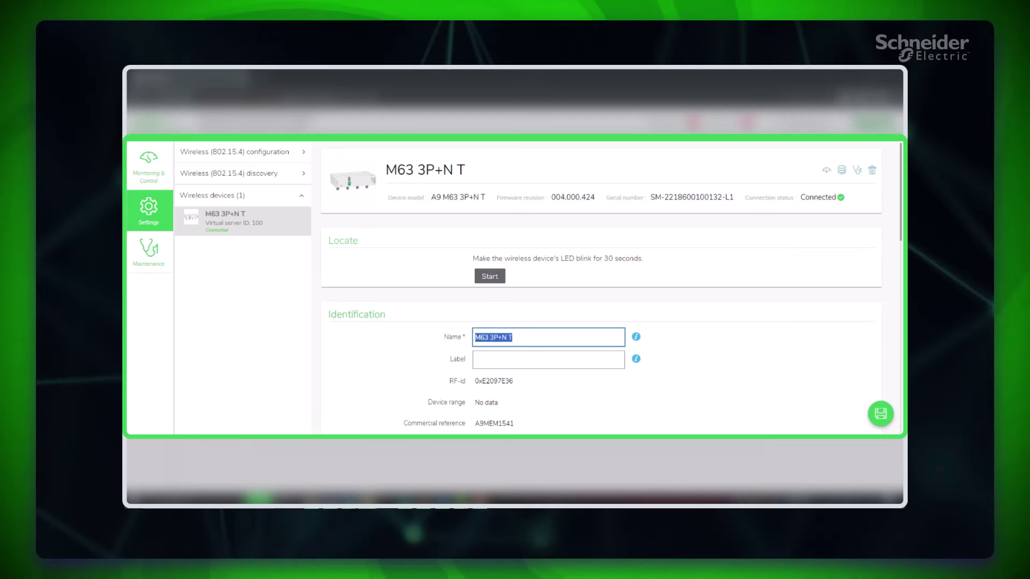
type("Panel Incomer_PT")
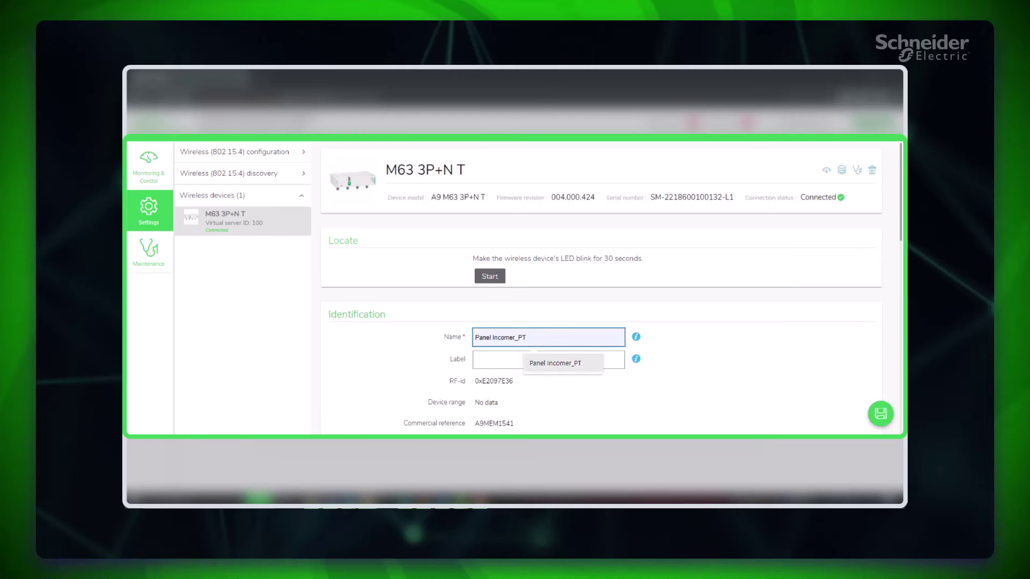
left_click(555, 364)
Step: Set the breaker's commodity to Electricity and usage to Main/Incomer
scroll(595, 404, "down", 5)
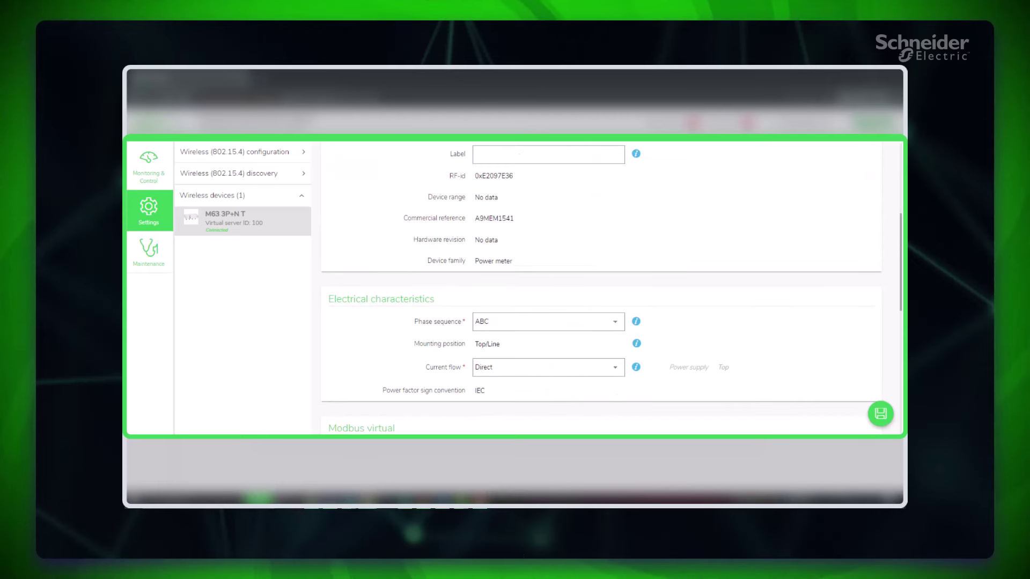
scroll(600, 289, "down", 10)
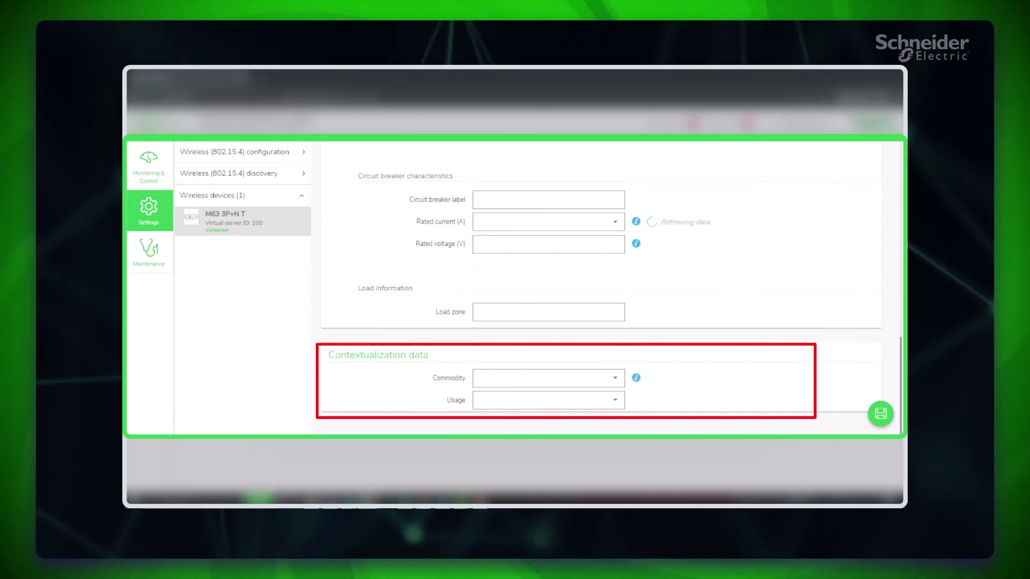
left_click(548, 378)
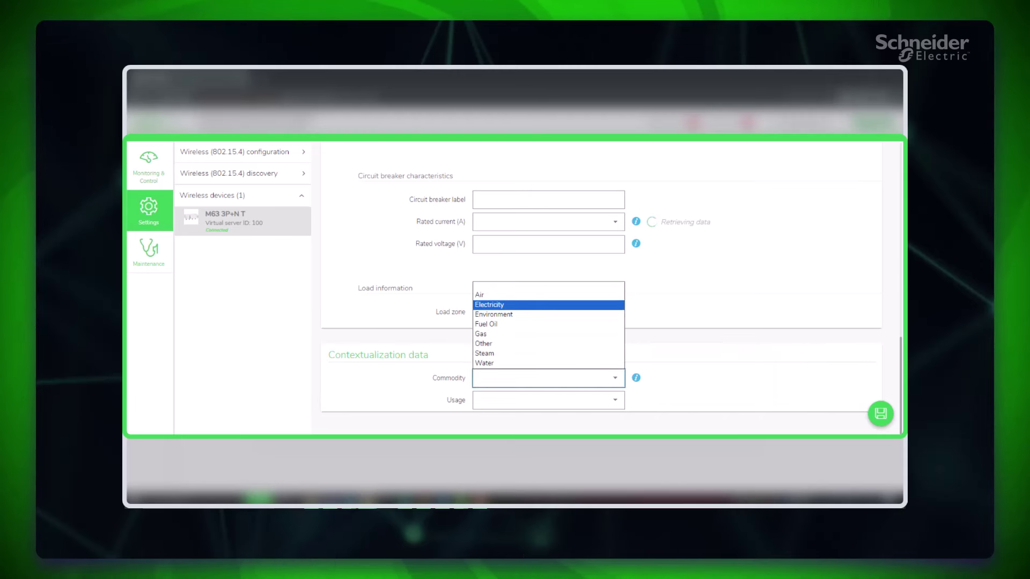
left_click(539, 305)
left_click(548, 400)
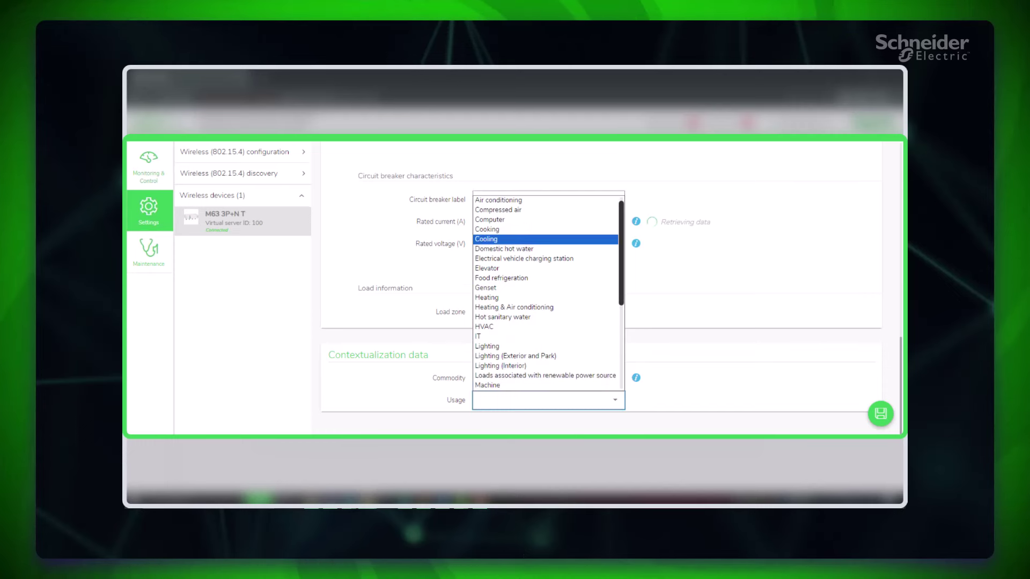
scroll(544, 290, "down", 4)
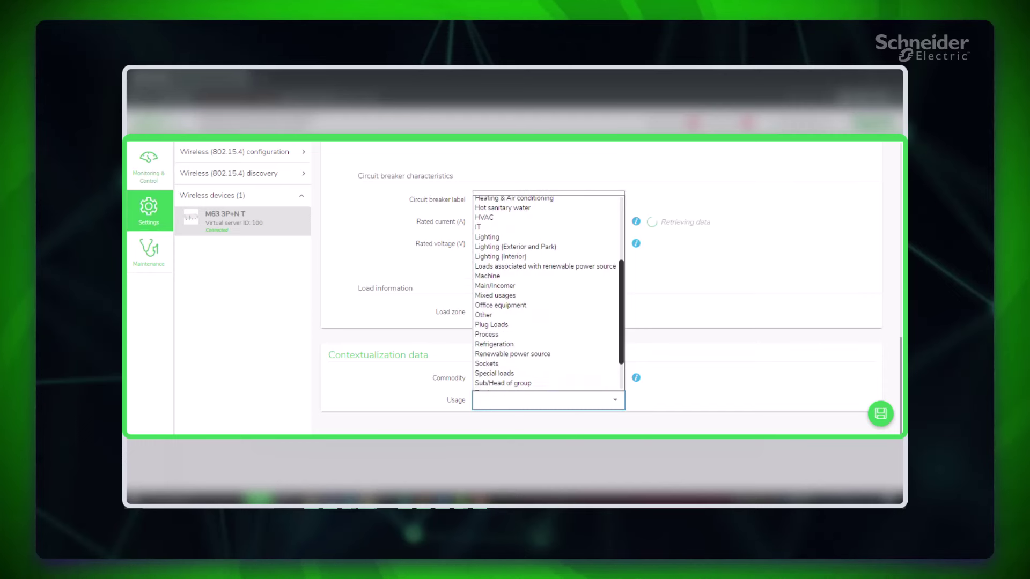
scroll(545, 292, "down", 2)
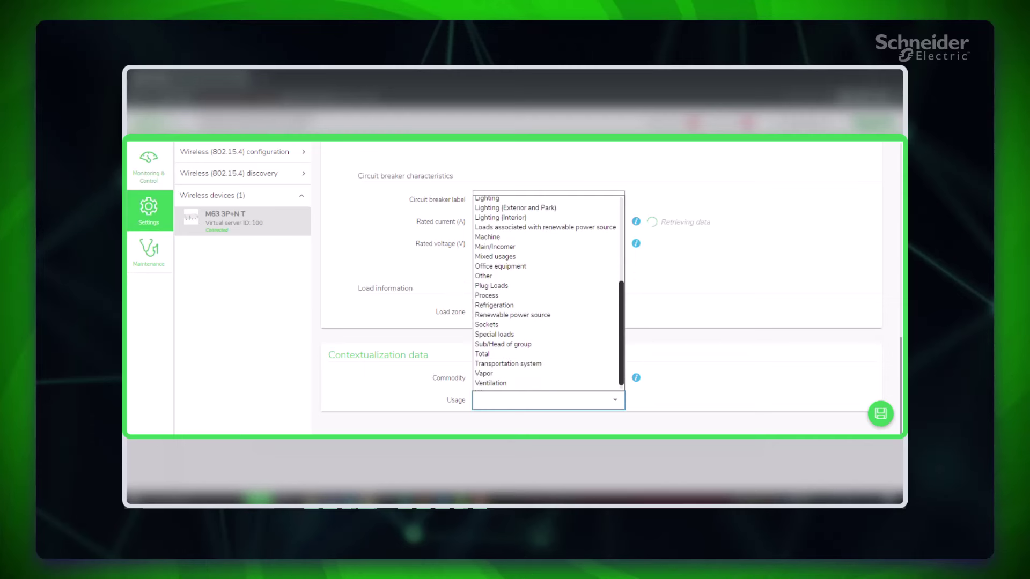
scroll(545, 292, "up", 2)
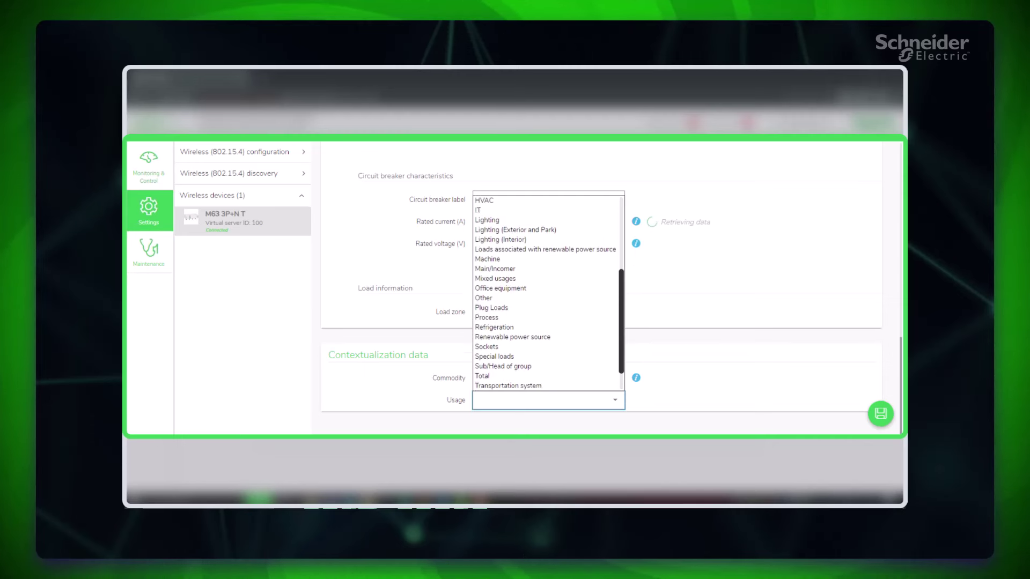
left_click(544, 283)
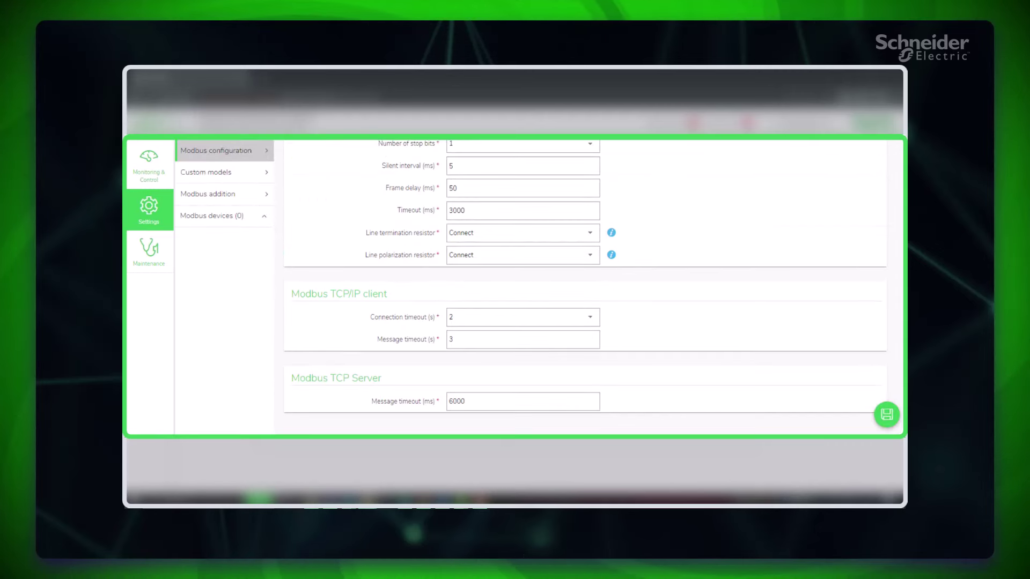
Step: Go to the Modbus addition page from the side menu
left_click(252, 198)
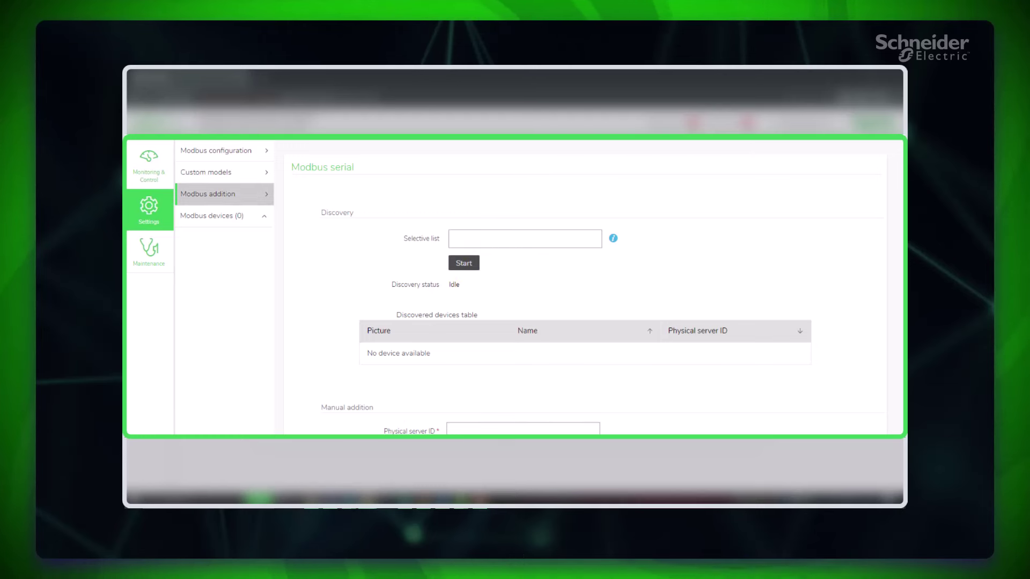
Step: Run Modbus discovery until the iEM3250 meter appears at server ID 1, then stop it
left_click(464, 263)
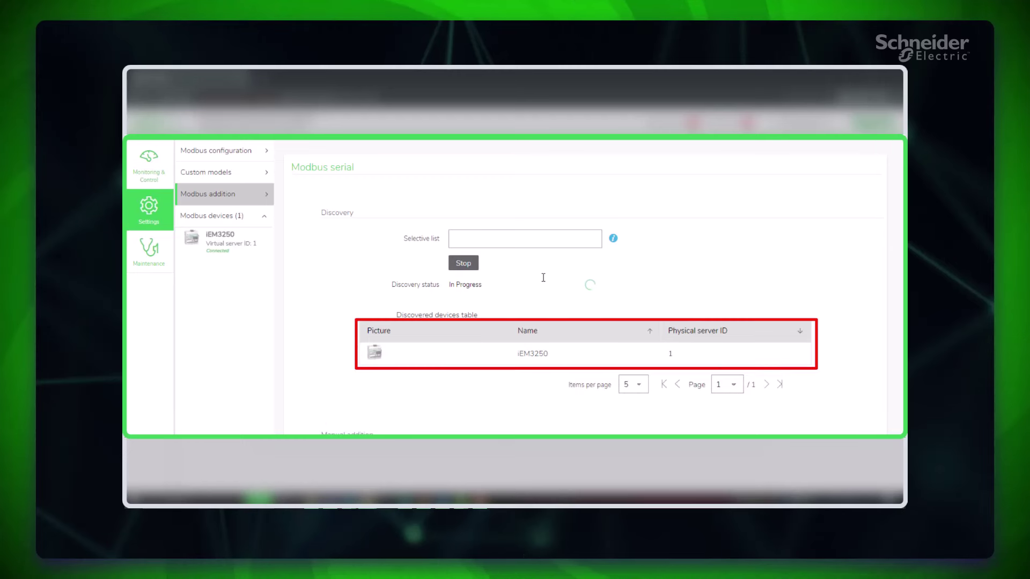
left_click(476, 265)
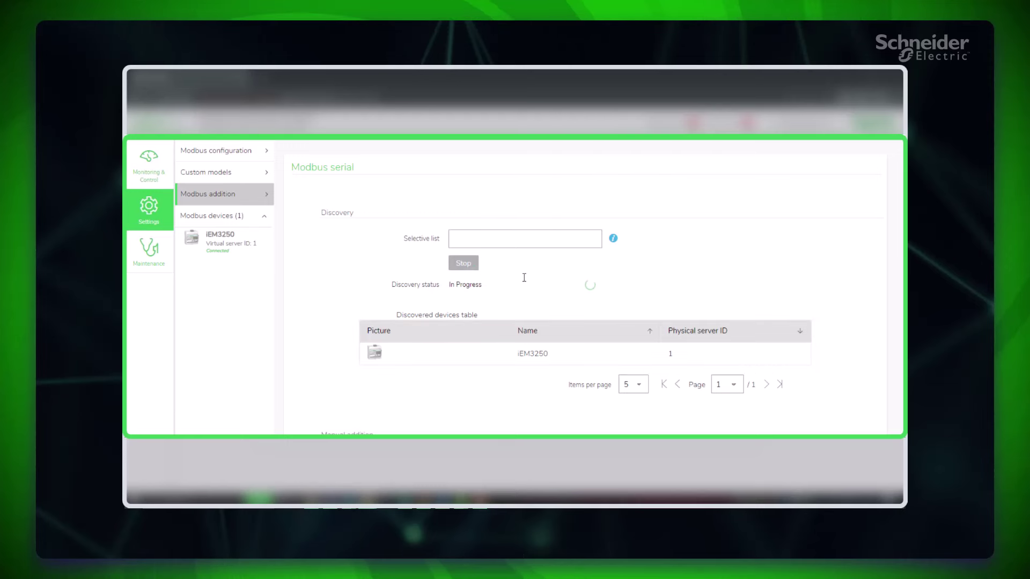
Step: Rename the iEM3250 meter to Lighting_IEM
left_click(252, 253)
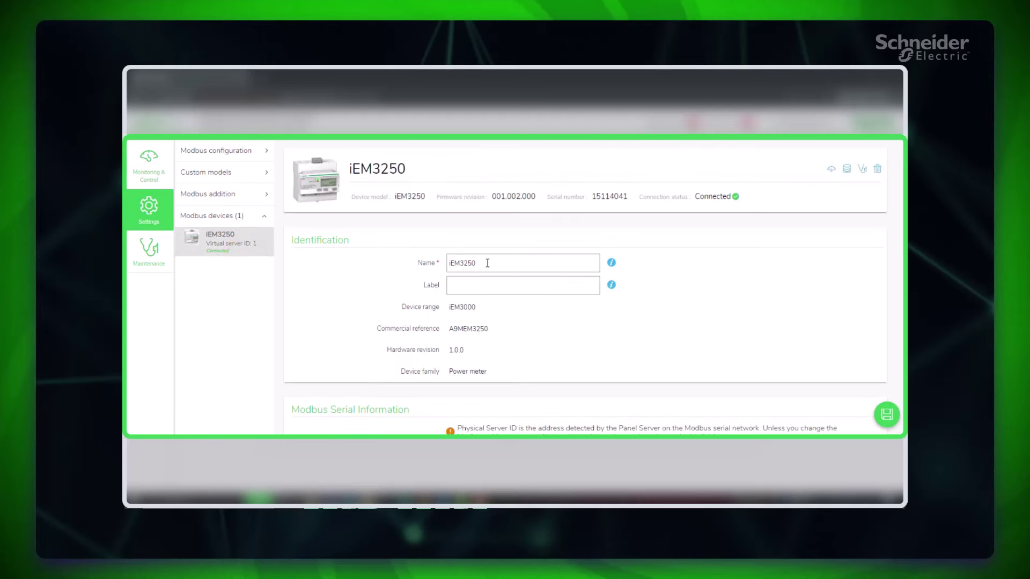
scroll(585, 290, "down", 4)
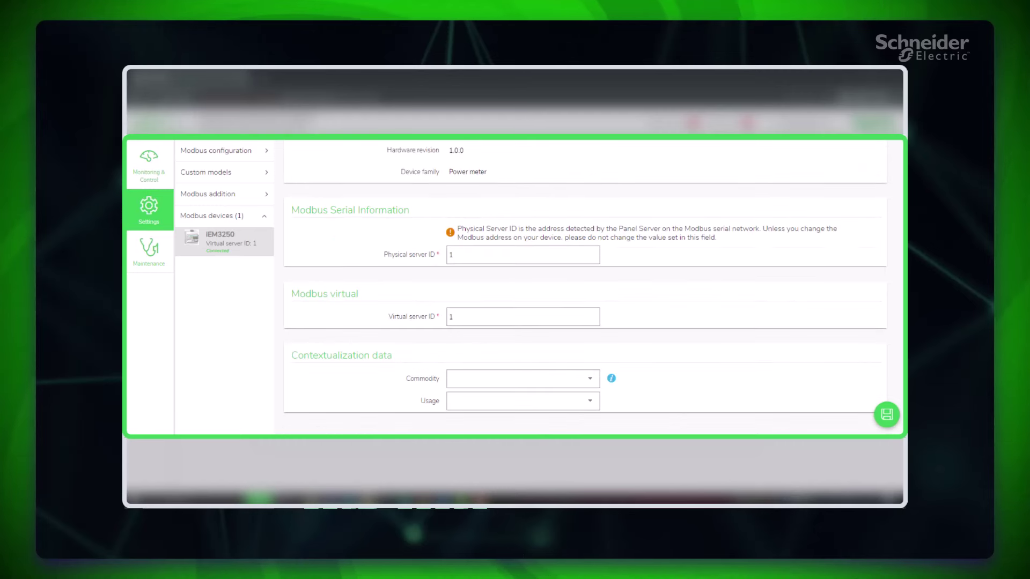
scroll(584, 290, "up", 4)
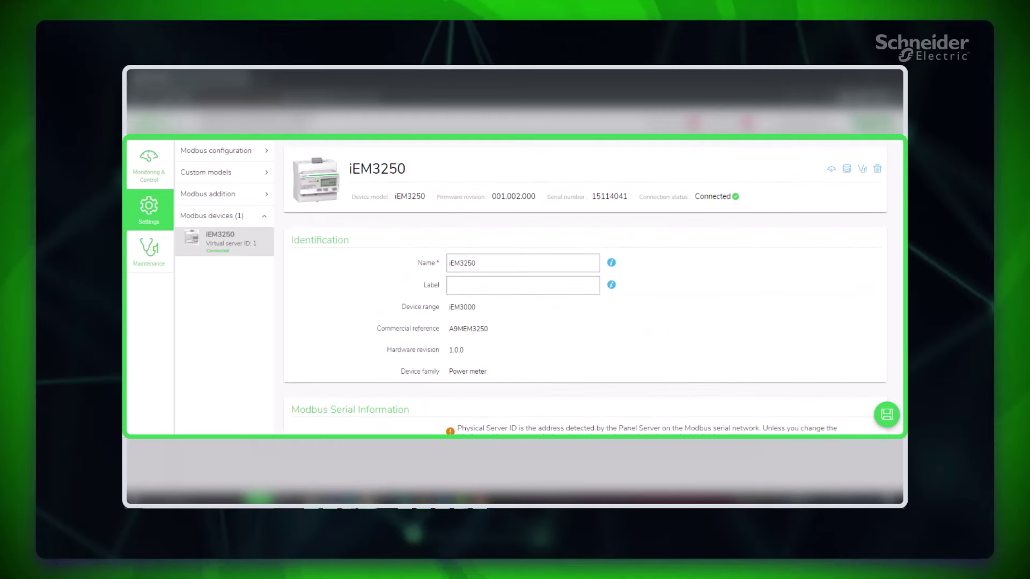
left_click(485, 261)
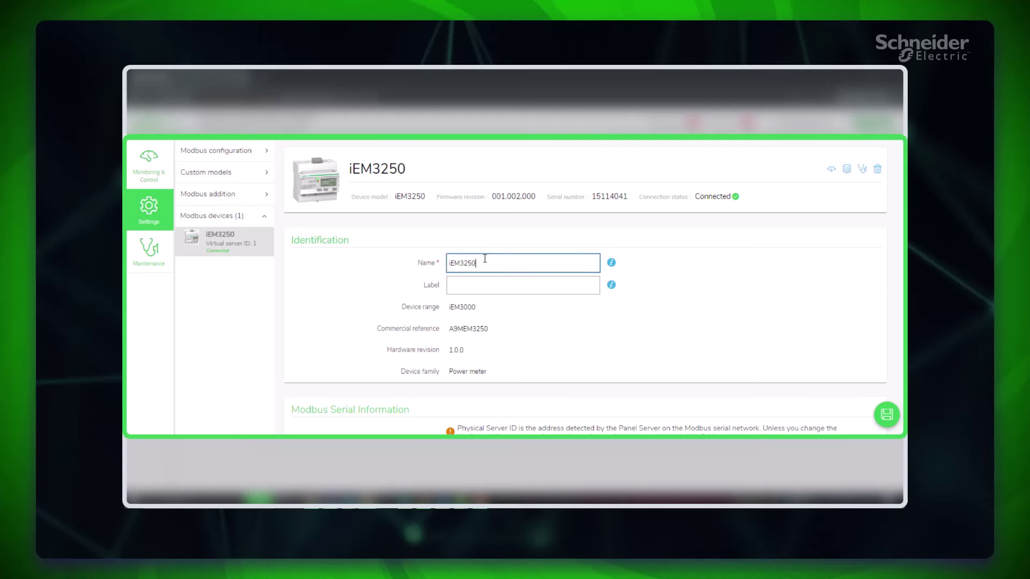
key("BackSpace")
key("BackSpace")
key("BackSpace")
type("Li")
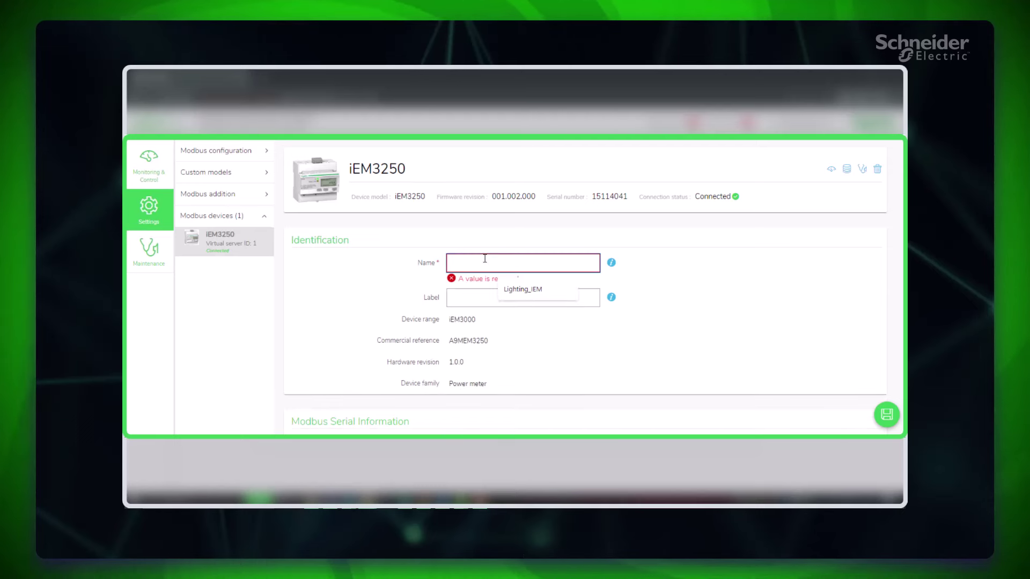
left_click(512, 292)
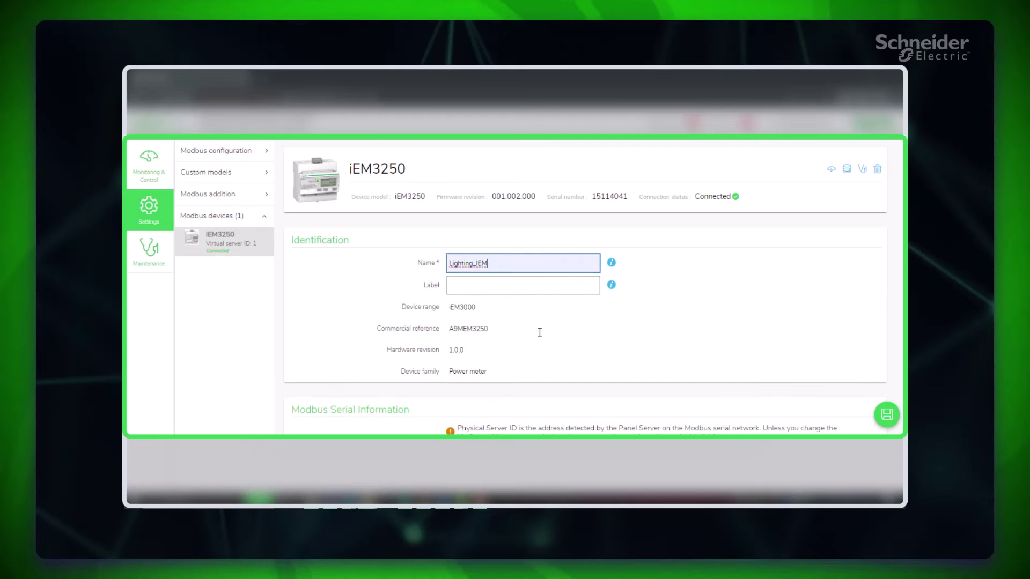
Step: Set the meter's commodity to Electricity and usage to Lighting, and save
scroll(585, 290, "down", 4)
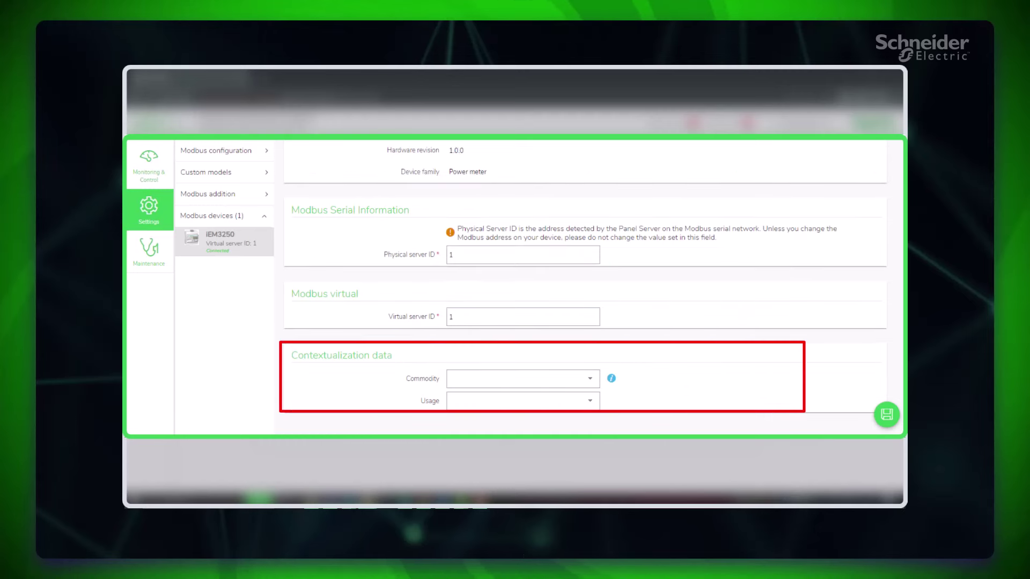
left_click(523, 378)
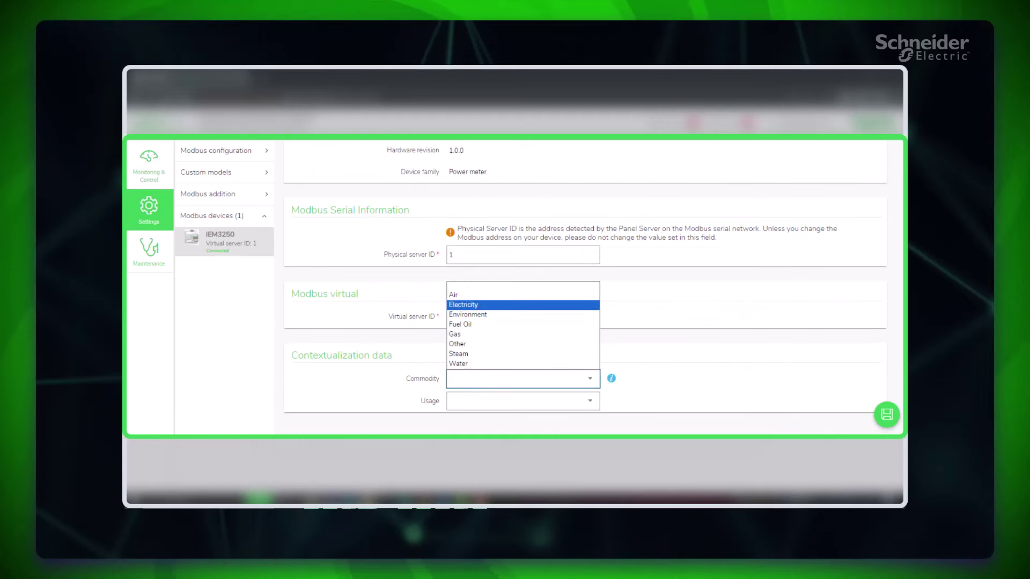
key("Return")
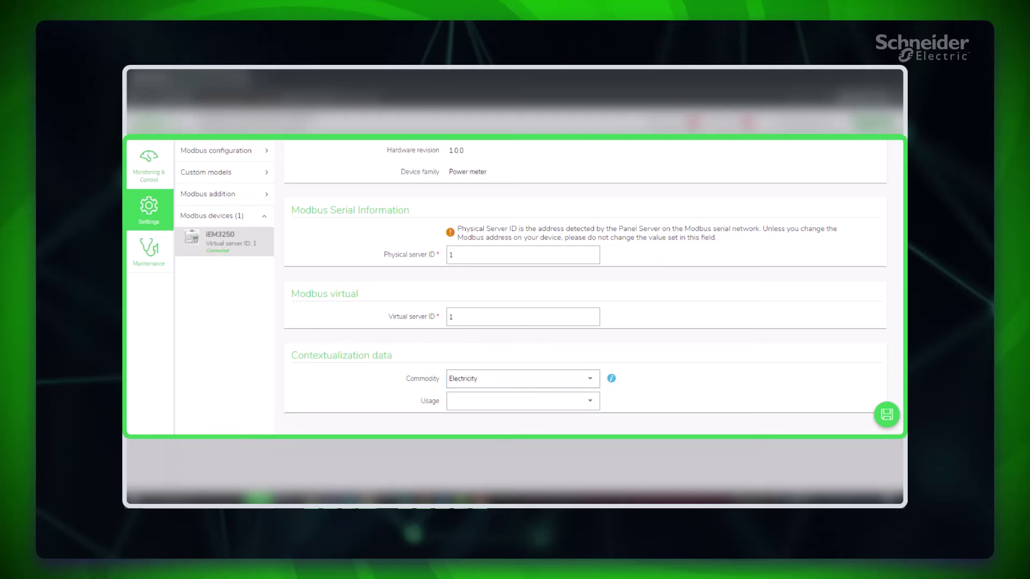
left_click(523, 402)
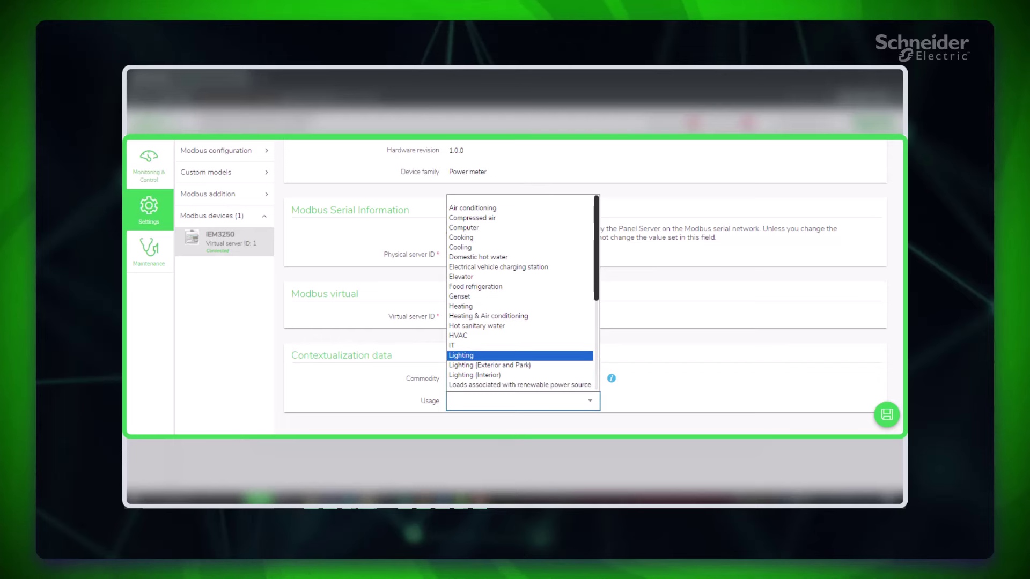
key("Return")
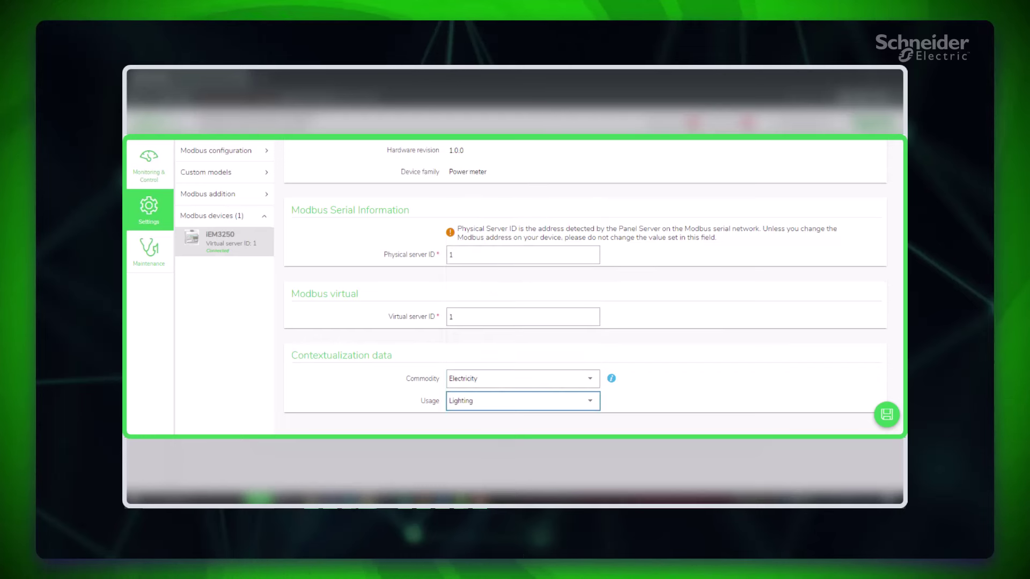
left_click(886, 414)
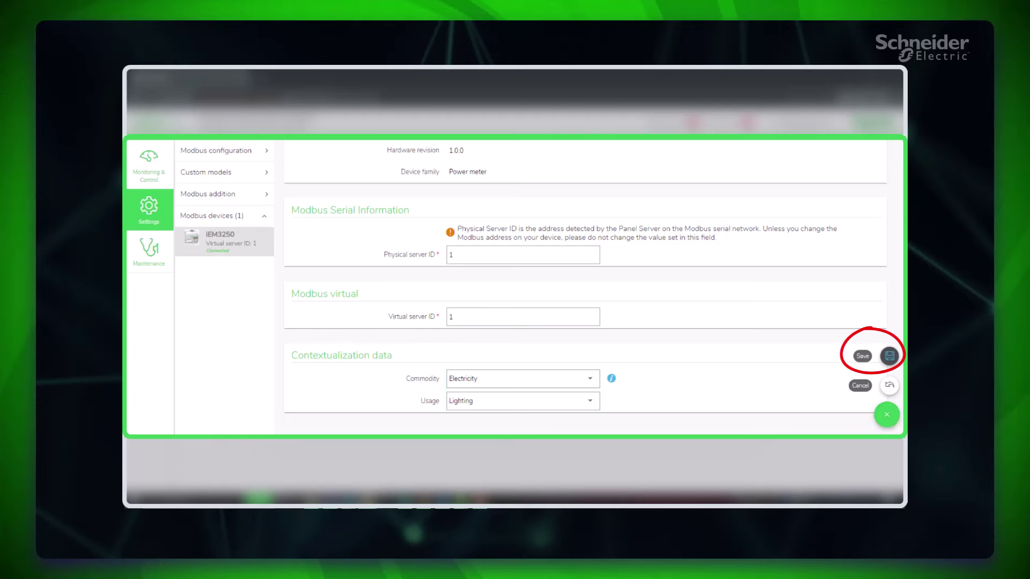
left_click(890, 355)
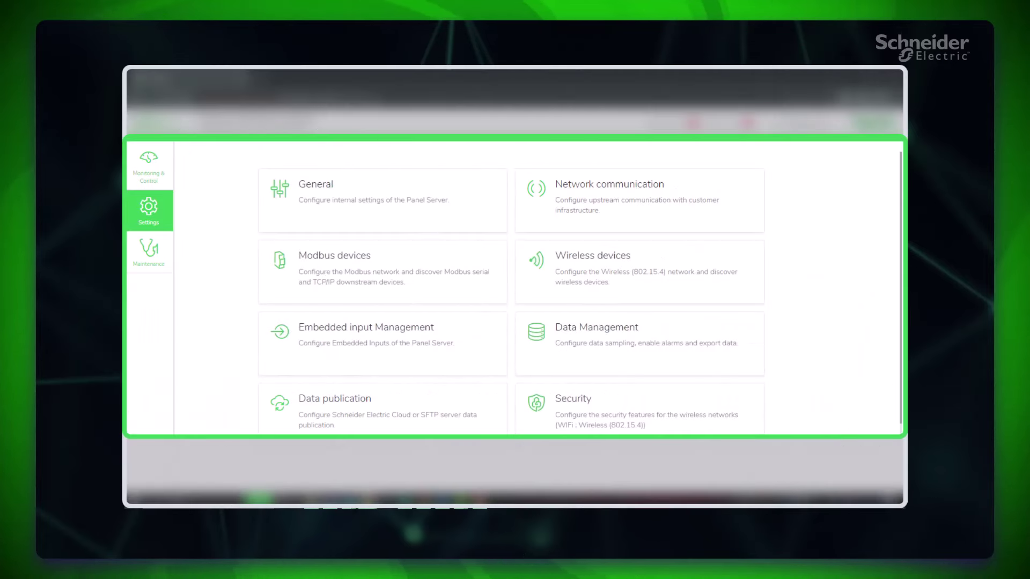
Step: Set Embedded Inputs 1's connected device to Pulse counter in Embedded input Management and save
left_click(453, 348)
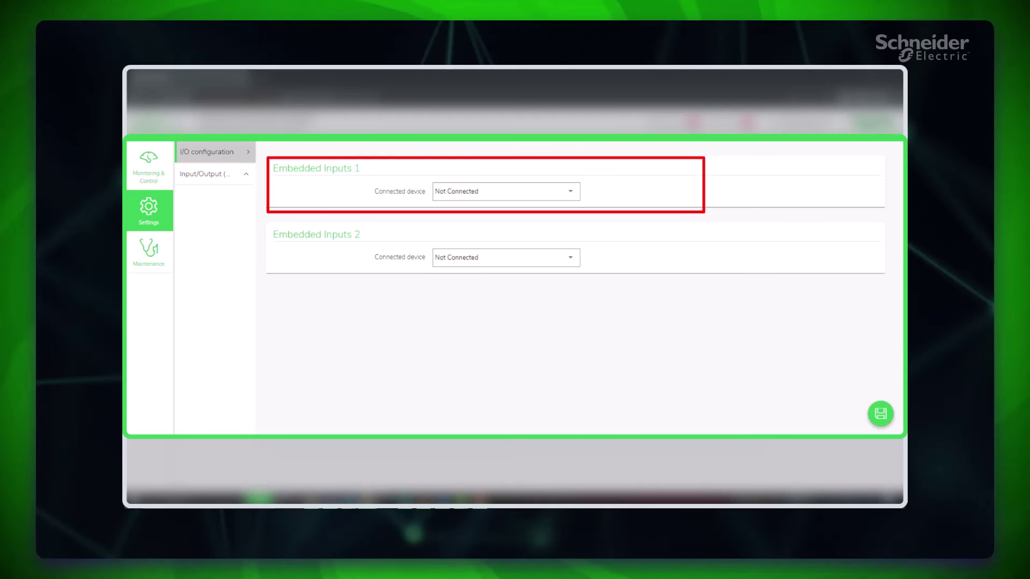
left_click(506, 191)
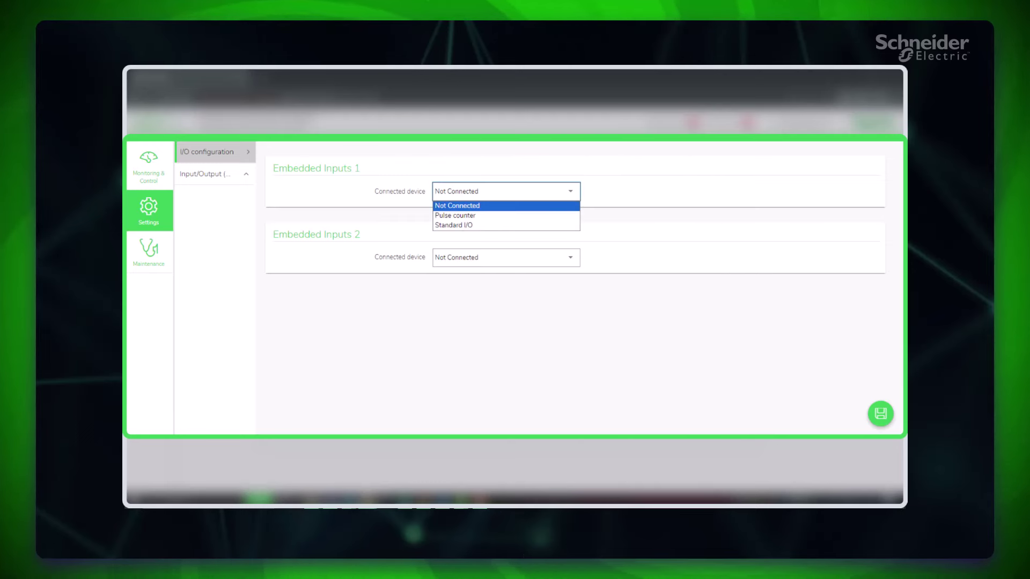
key("Return")
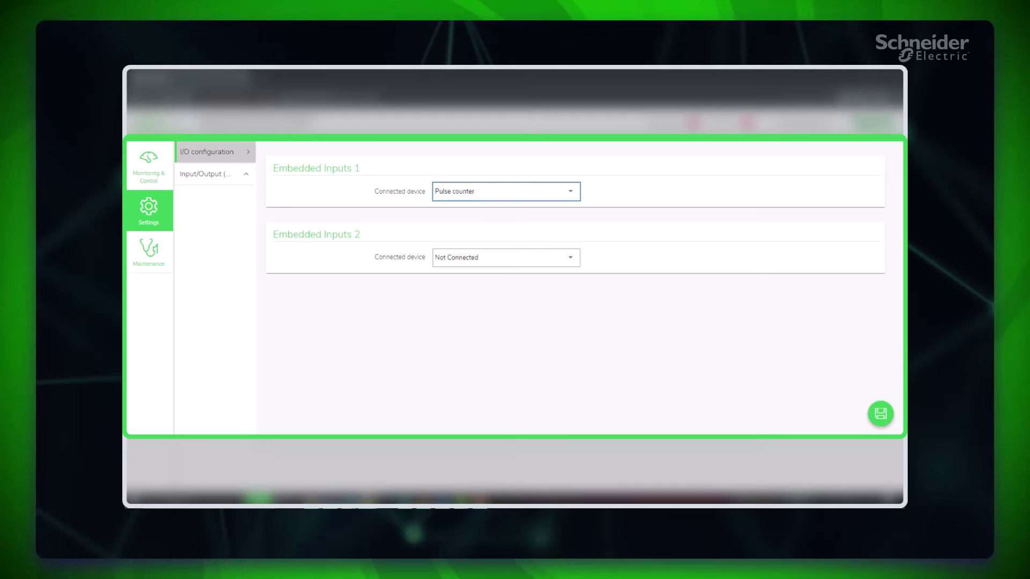
left_click(880, 414)
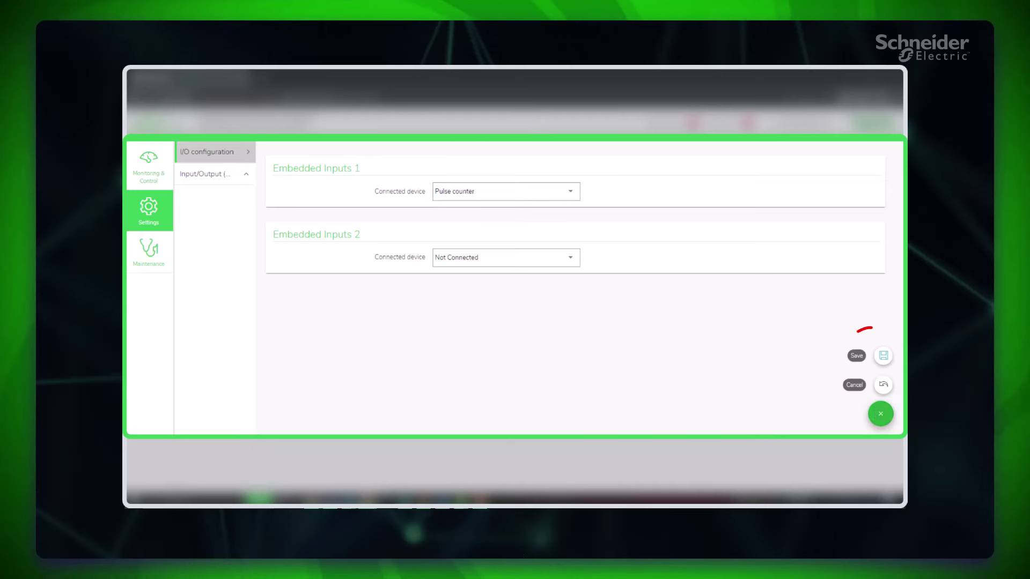
left_click(883, 356)
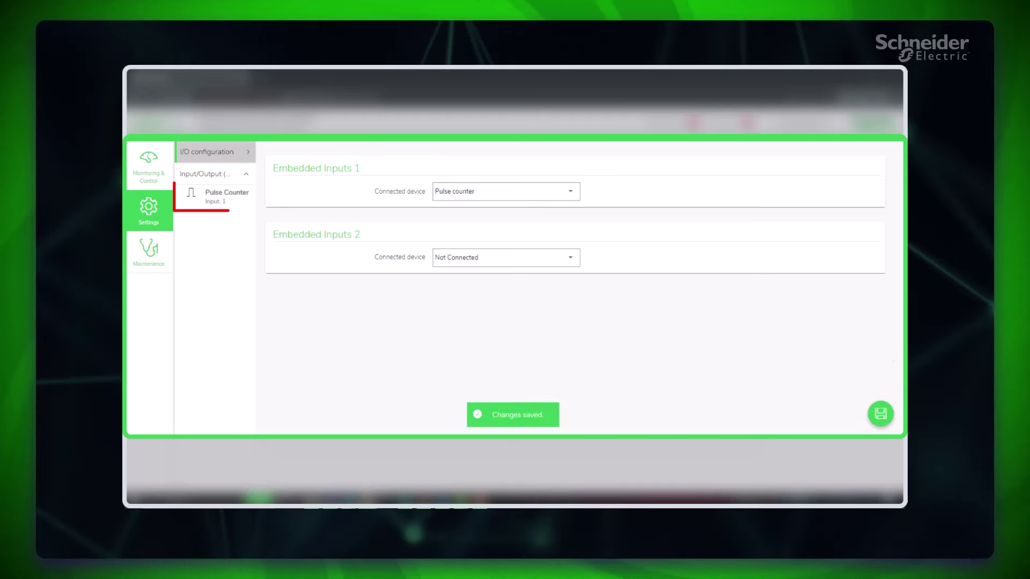
Step: Name the Pulse Counter input Water Flow Meter and set its I/O contextualization to Water volume
left_click(236, 198)
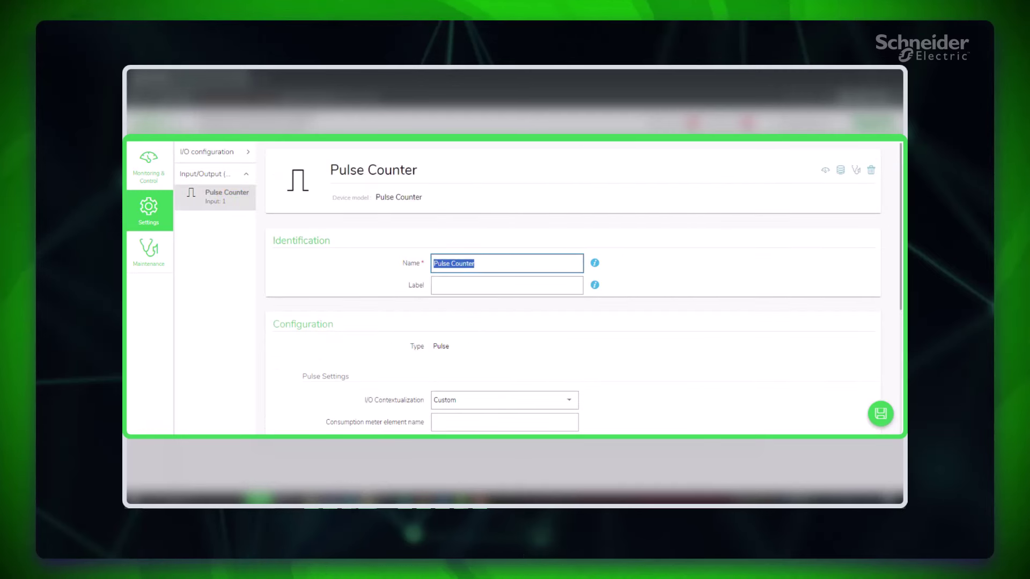
type("Water")
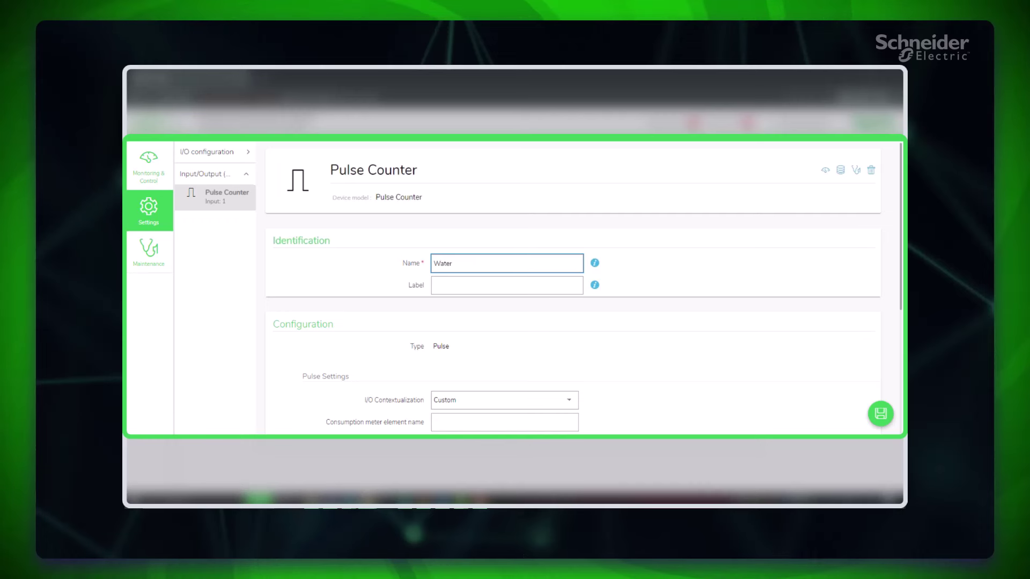
type(" Flow Meter")
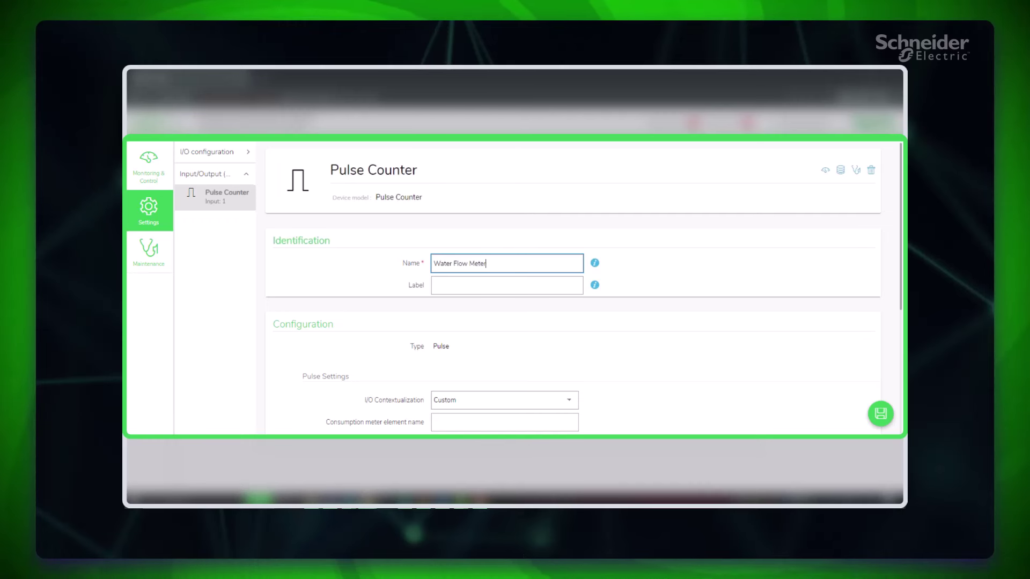
scroll(572, 289, "down", 2)
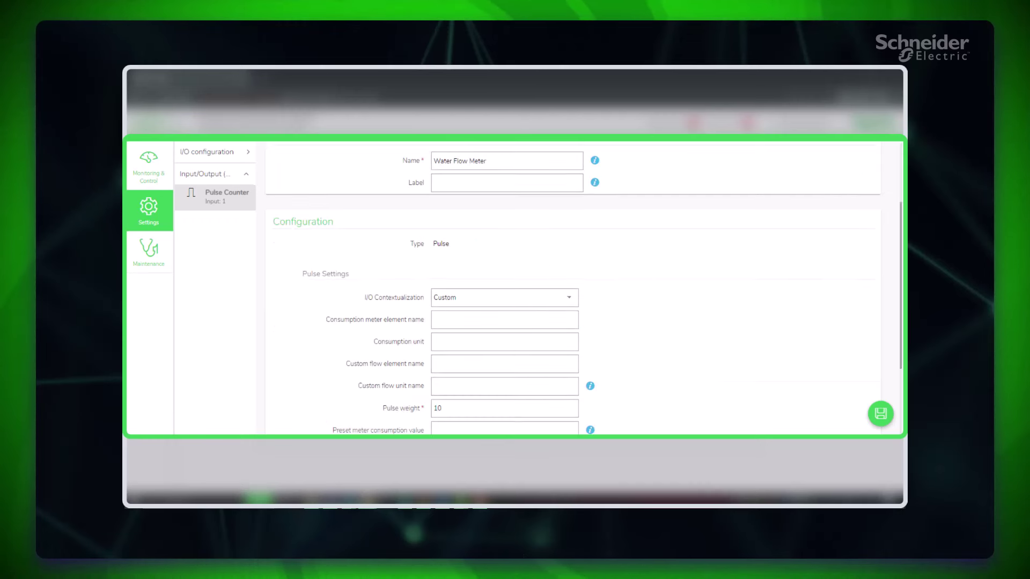
scroll(573, 290, "down", 2)
key("alt+Down")
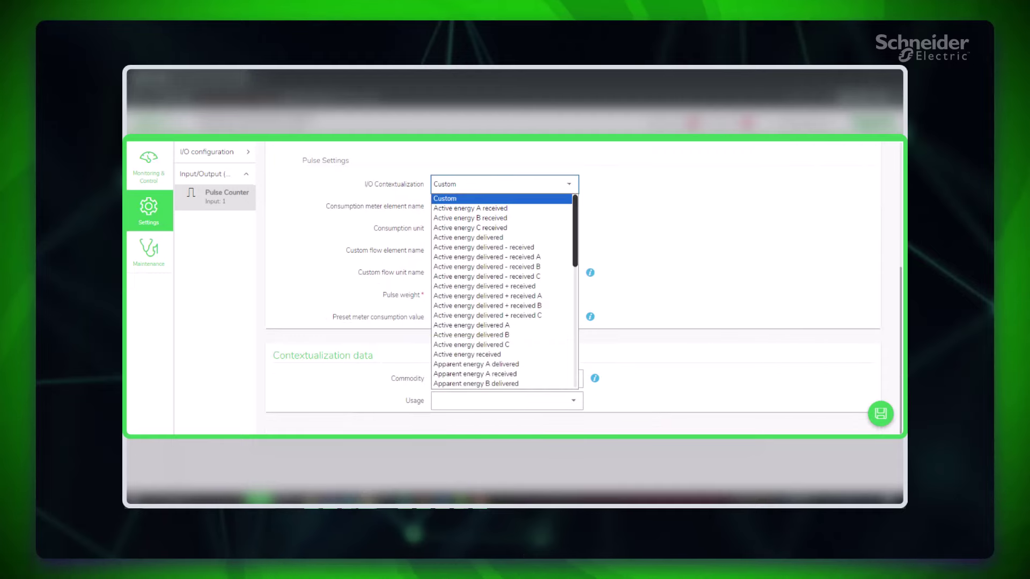
scroll(503, 291, "down", 12)
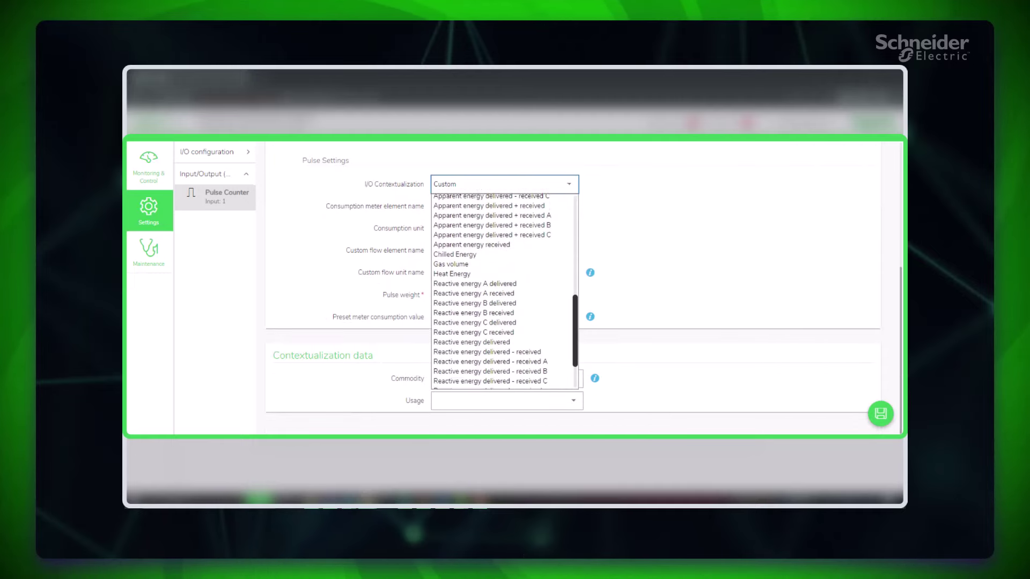
left_click(454, 383)
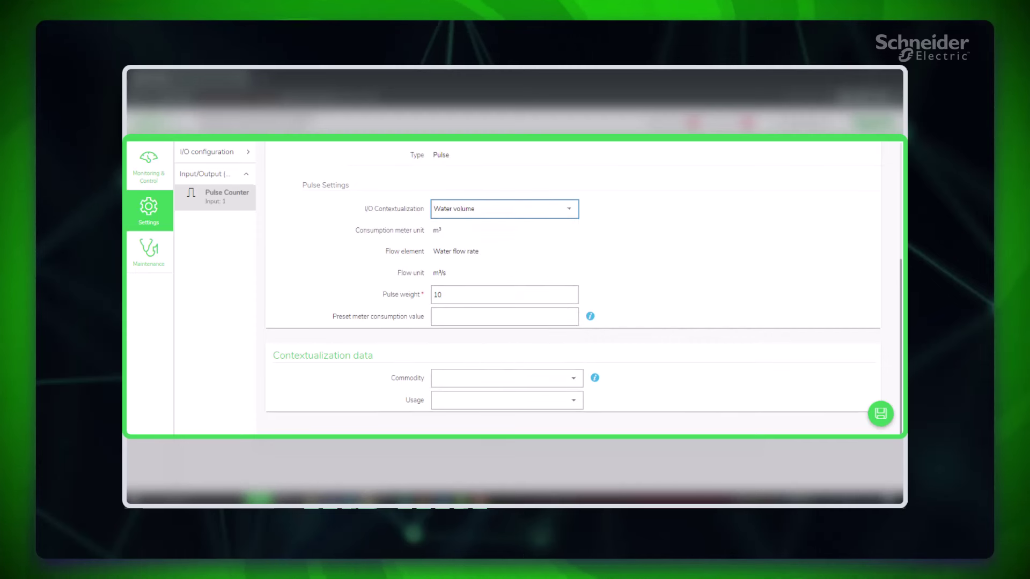
Step: Set both commodity and usage to Water and save the Water Flow Meter
left_click(506, 378)
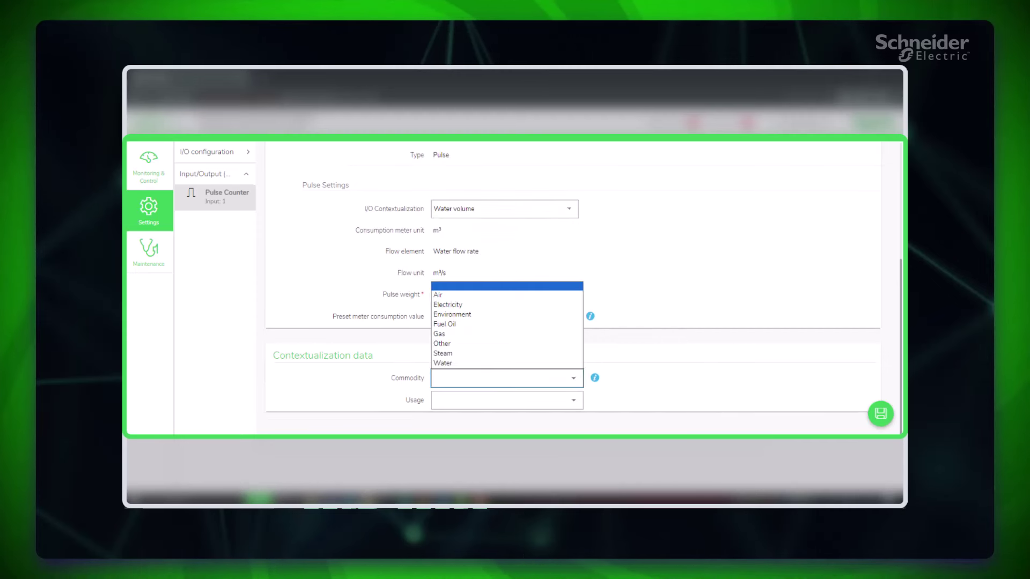
left_click(507, 363)
left_click(506, 400)
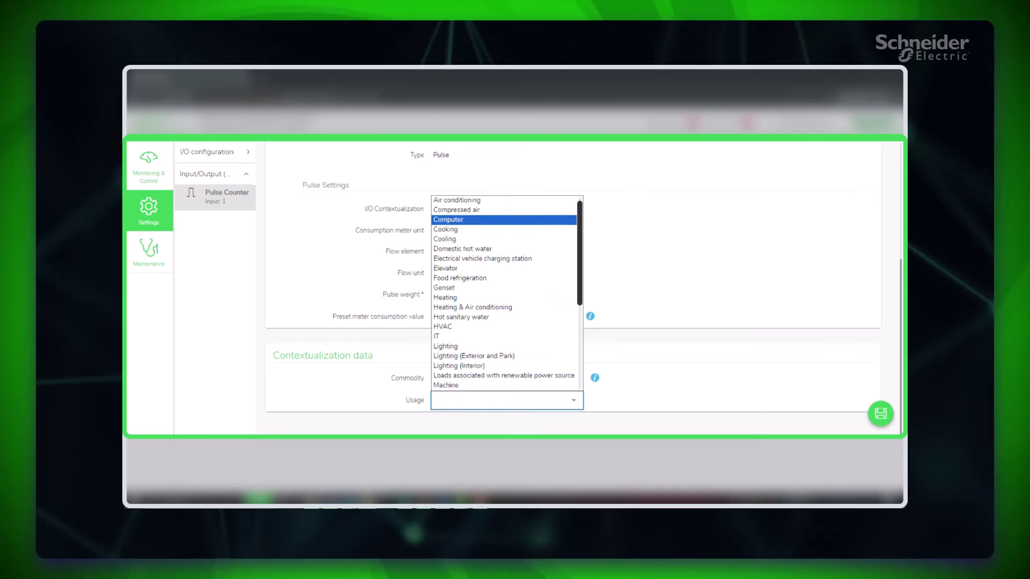
scroll(504, 293, "down", 1)
scroll(505, 292, "down", 5)
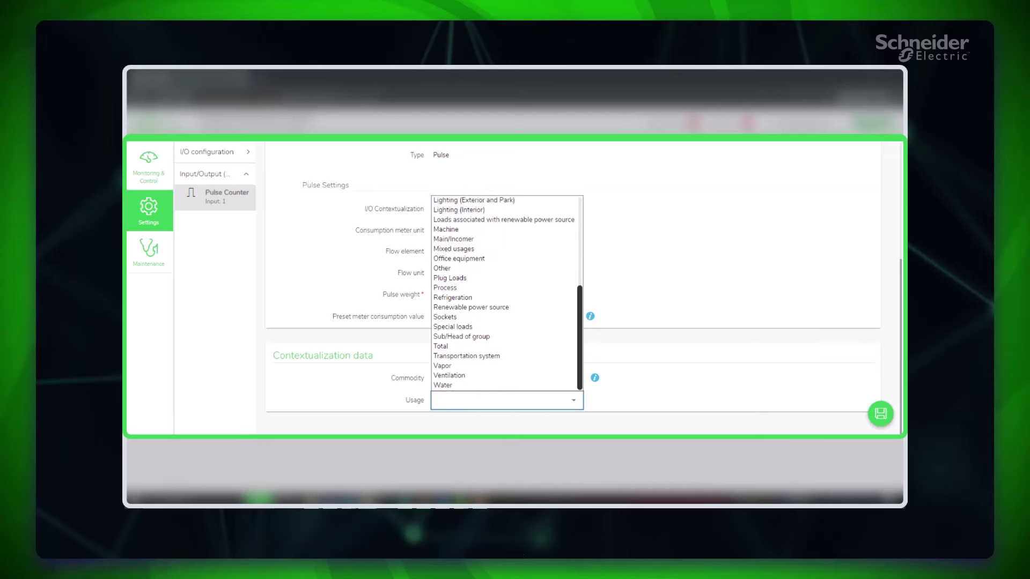
left_click(472, 385)
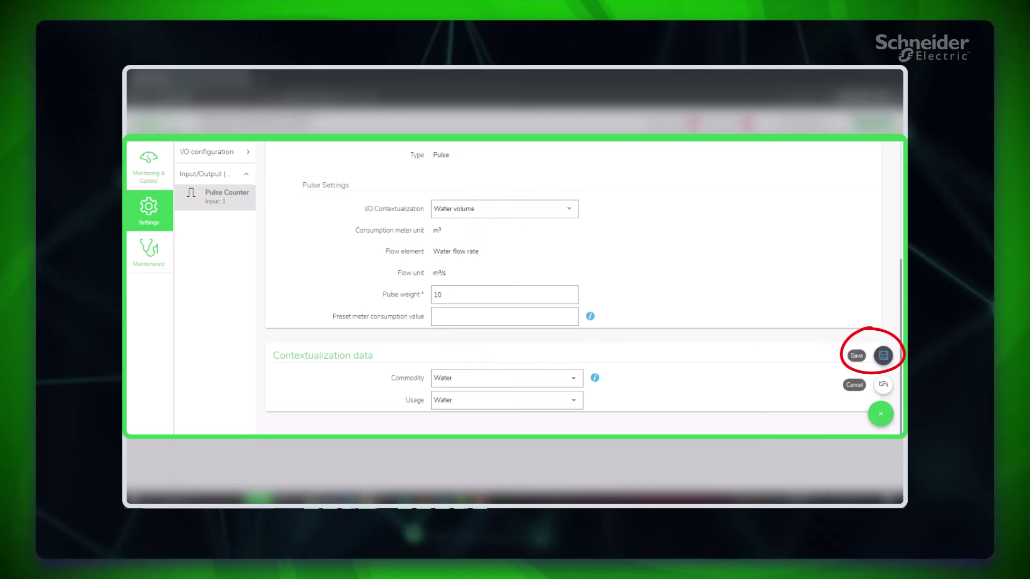
left_click(881, 413)
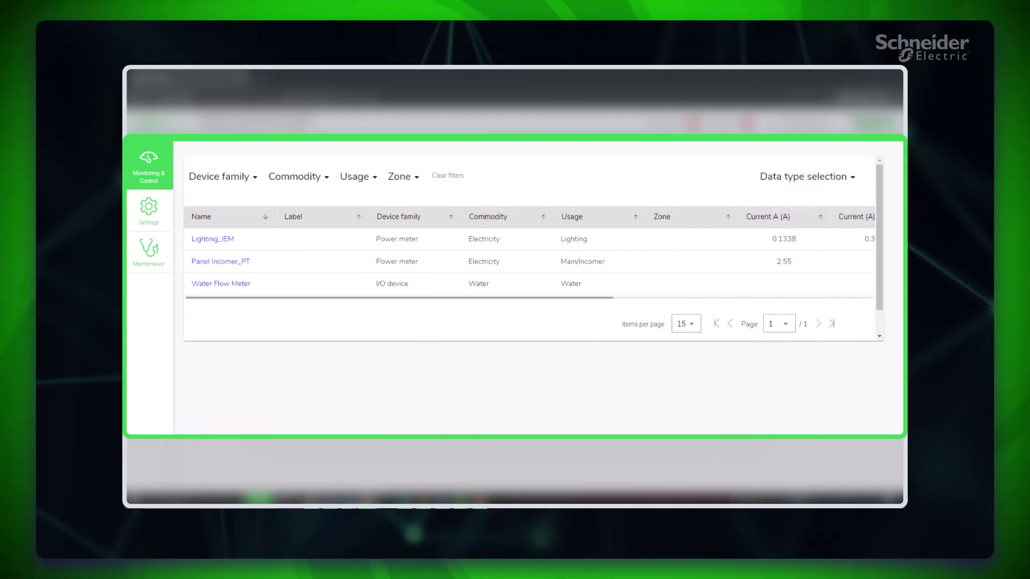
Step: Open Panel Incomer_PT in Monitoring & Control and scroll through its data cards
left_click(248, 262)
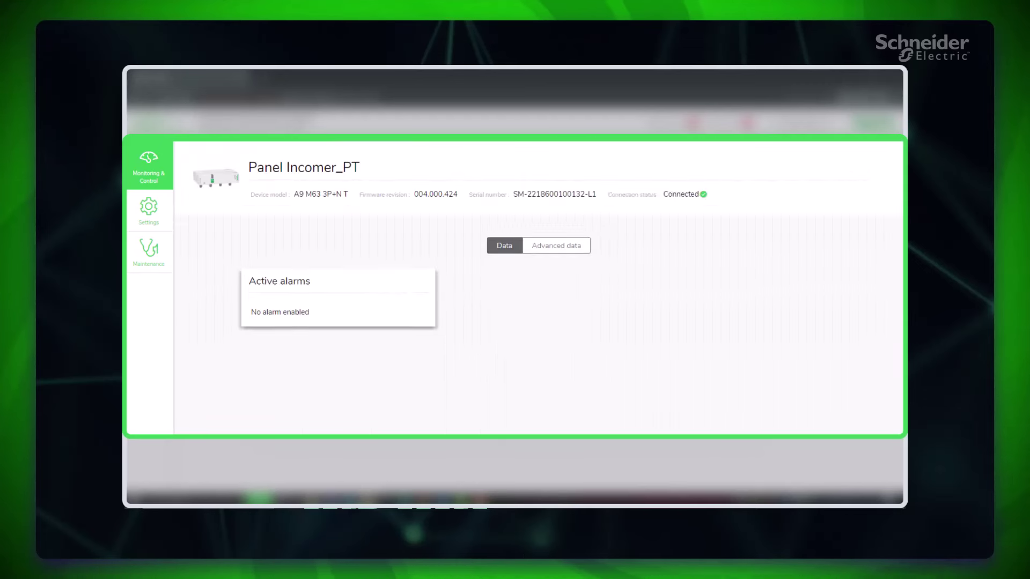
scroll(536, 321, "down", 2)
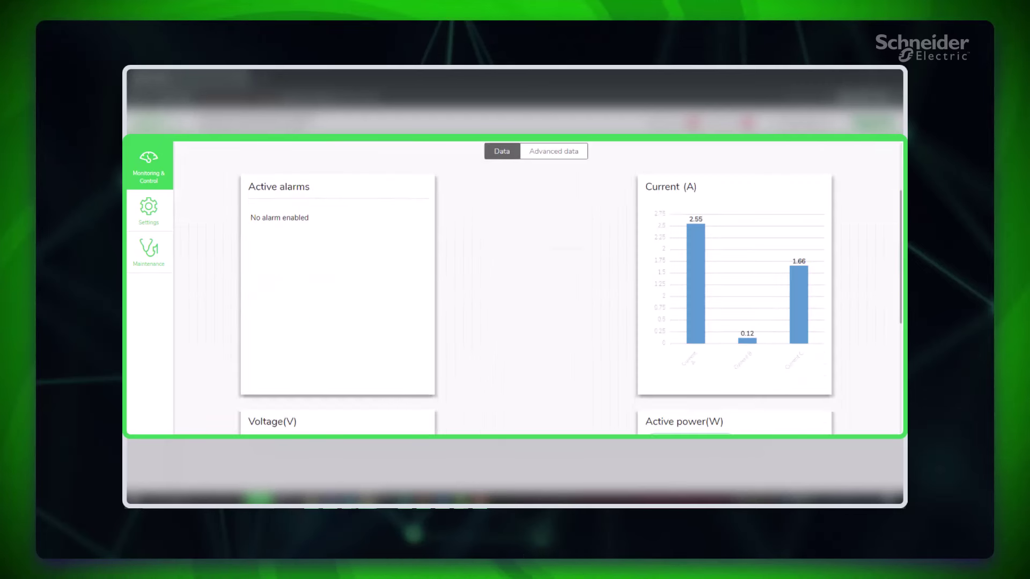
scroll(536, 321, "down", 2)
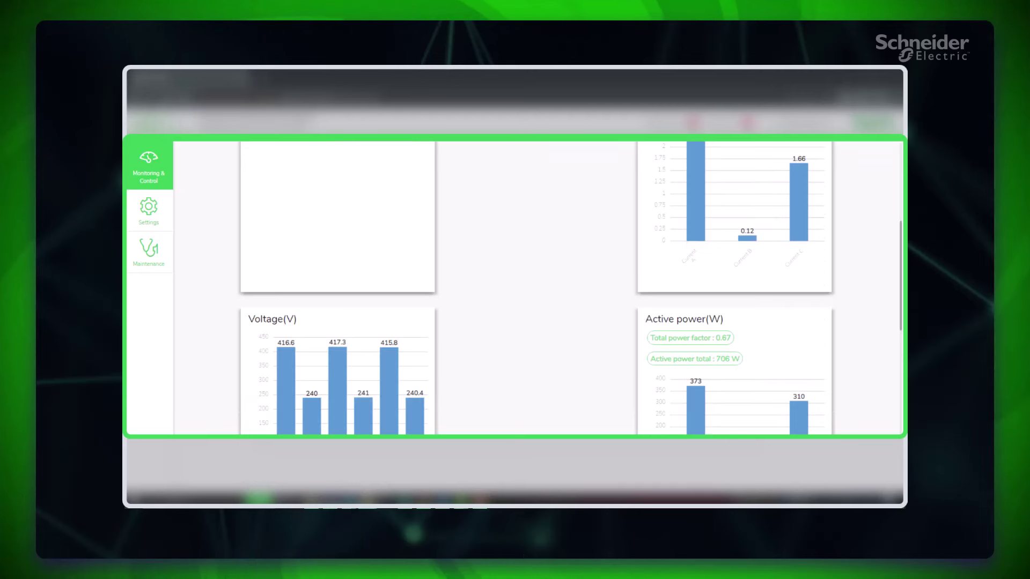
scroll(536, 322, "down", 2)
scroll(536, 322, "down", 3)
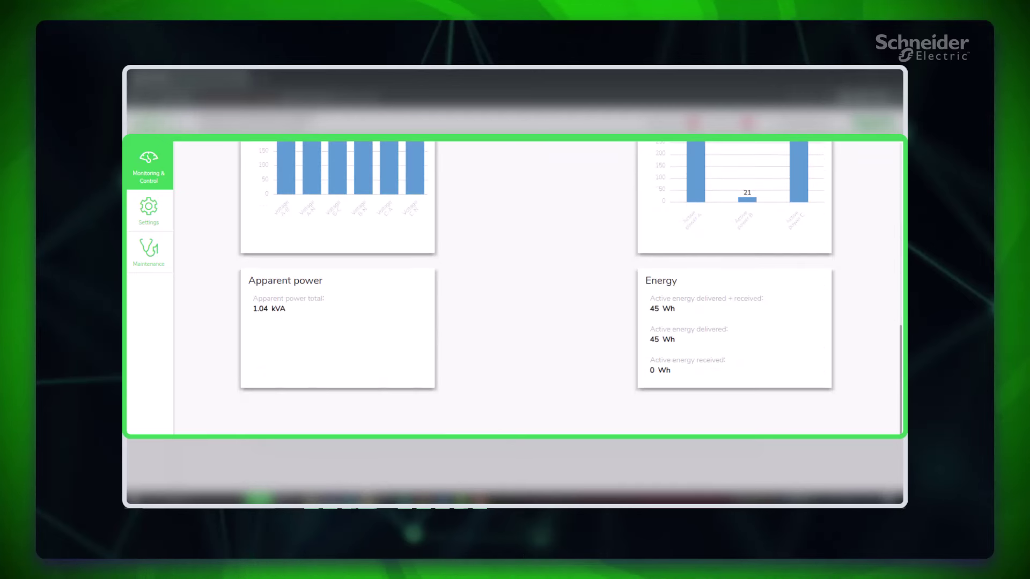
scroll(537, 322, "up", 9)
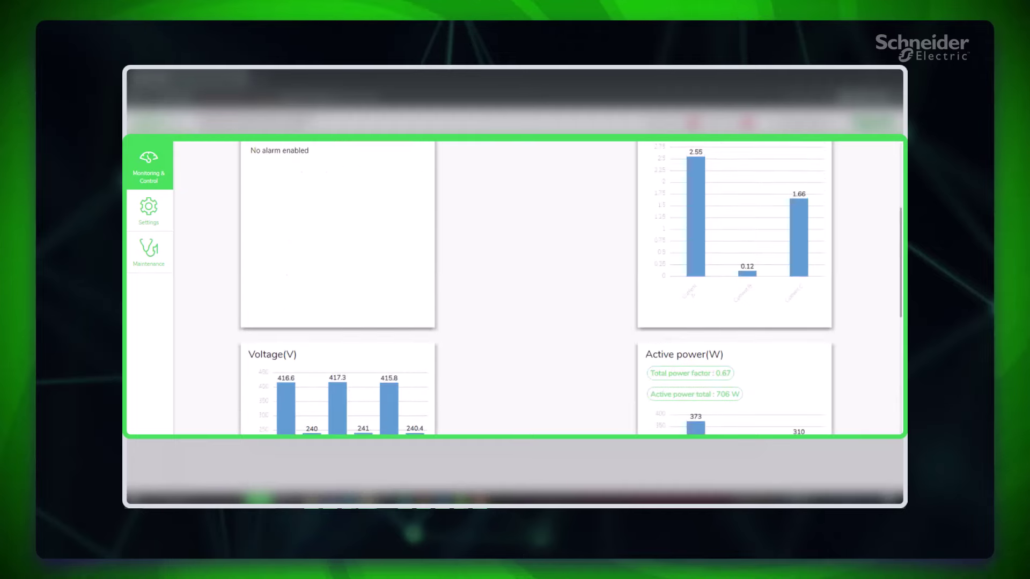
Step: Review Panel Incomer_PT's Advanced data measurement table
left_click(554, 256)
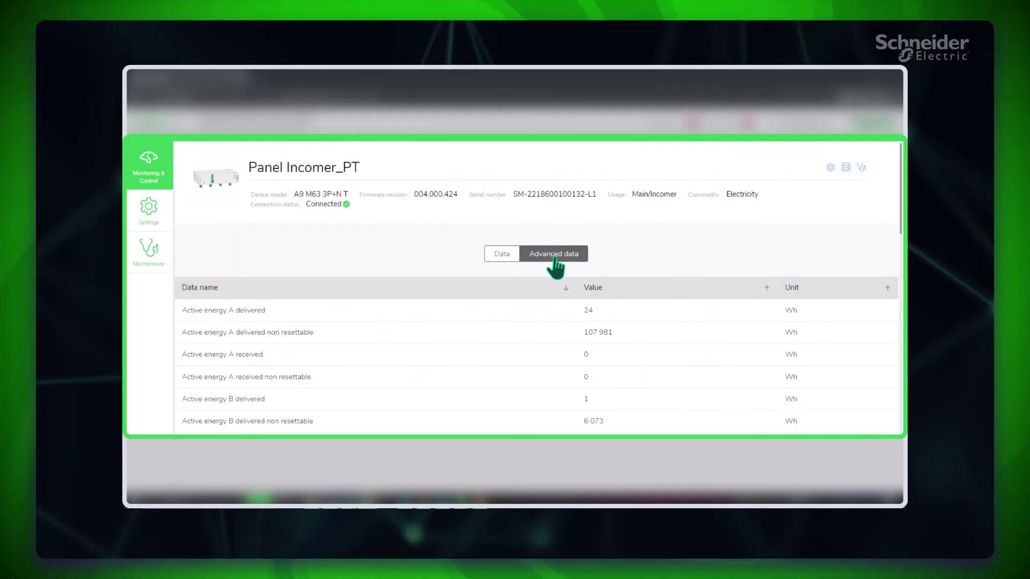
scroll(556, 263, "down", 10)
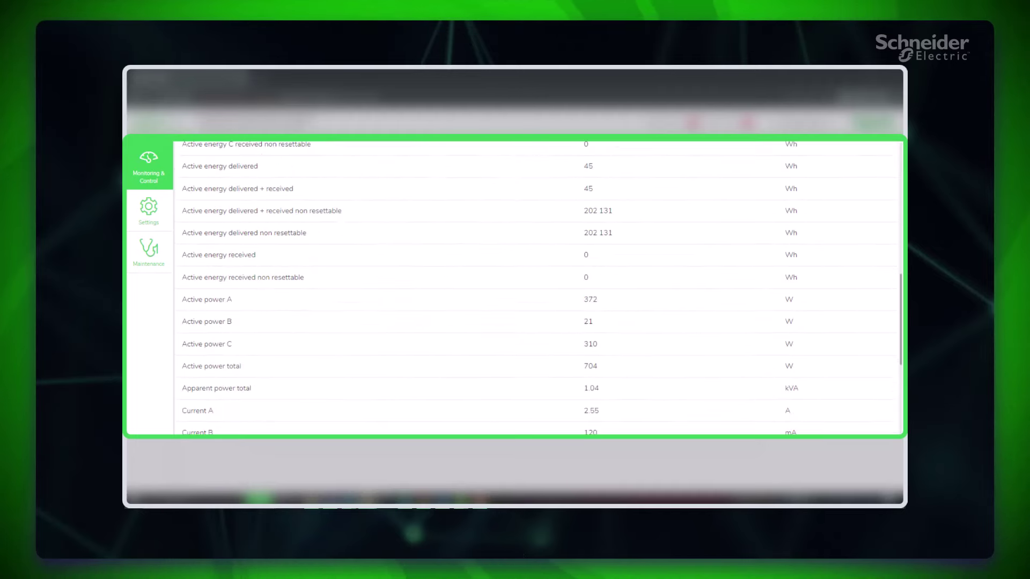
scroll(536, 290, "down", 3)
scroll(536, 290, "up", 12)
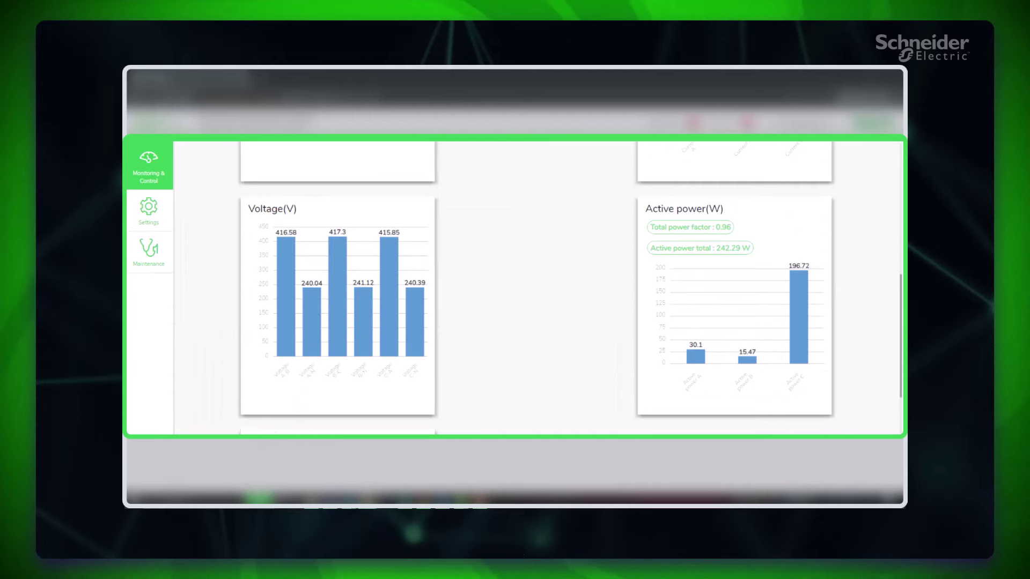
Step: Scroll through Lighting_IEM's Advanced data measurement table
scroll(537, 290, "up", 5)
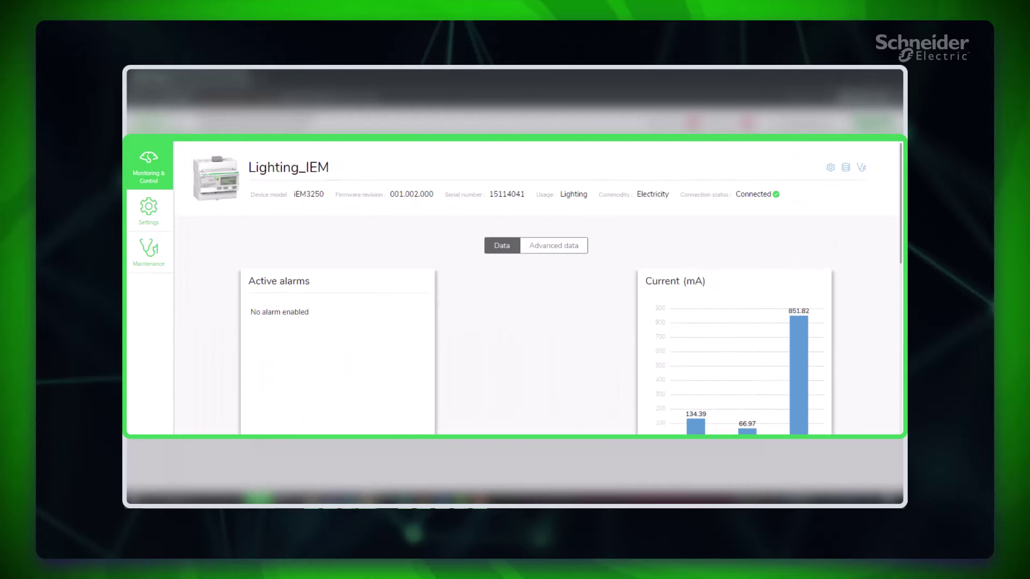
left_click(554, 244)
scroll(537, 289, "down", 2)
scroll(536, 289, "down", 5)
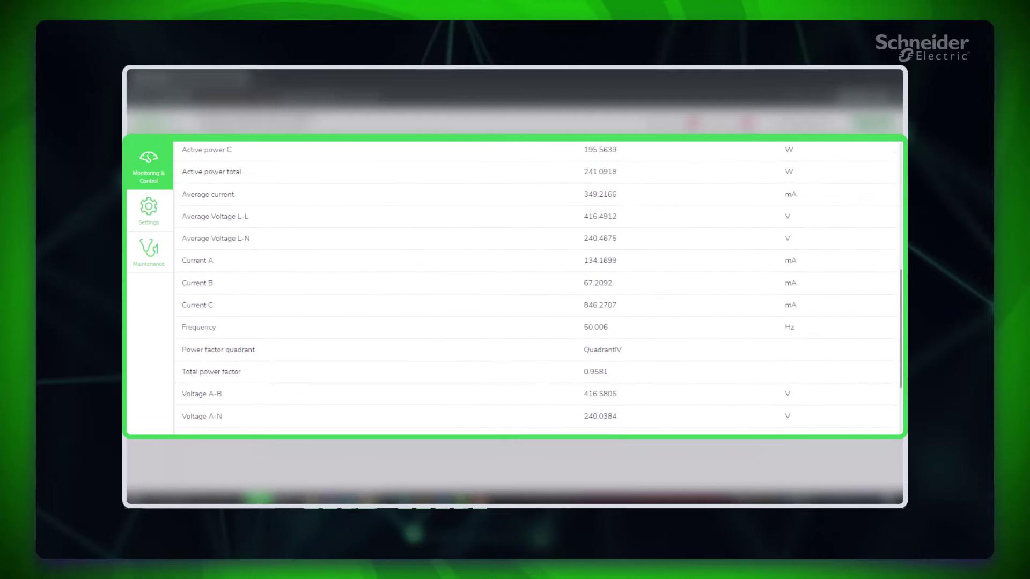
scroll(537, 290, "up", 7)
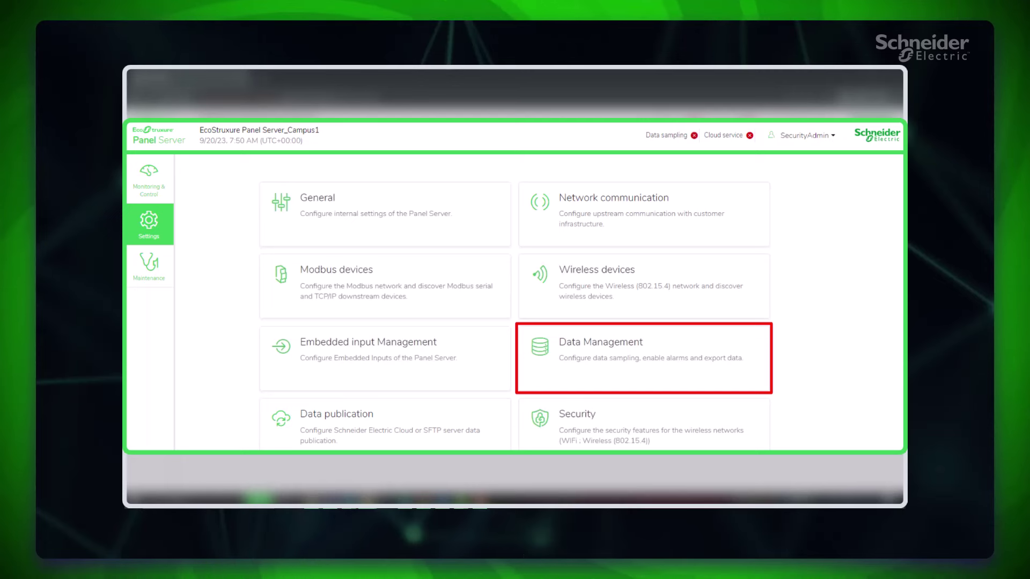
Step: Activate sampling in Data Management
left_click(616, 360)
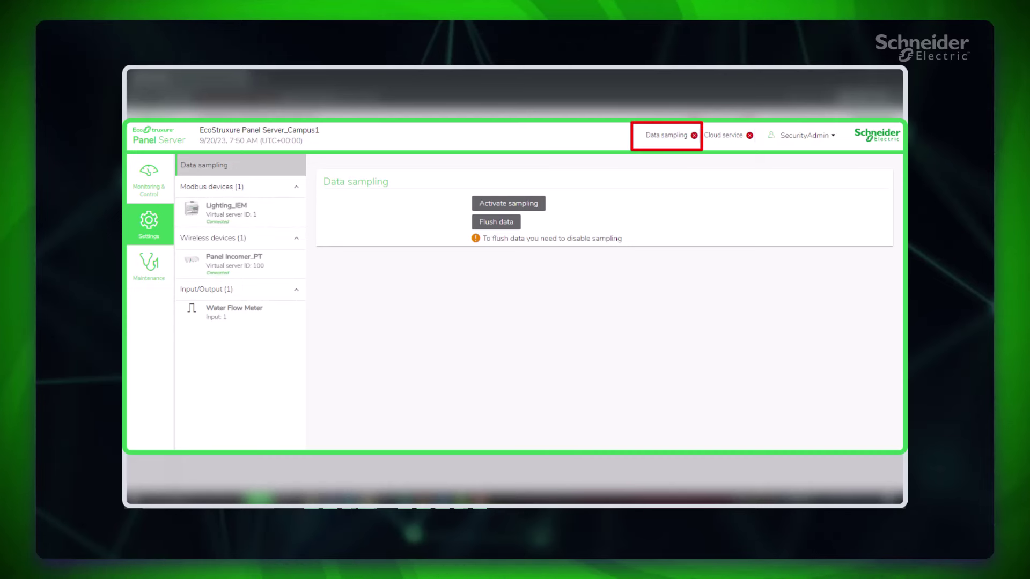
left_click(537, 205)
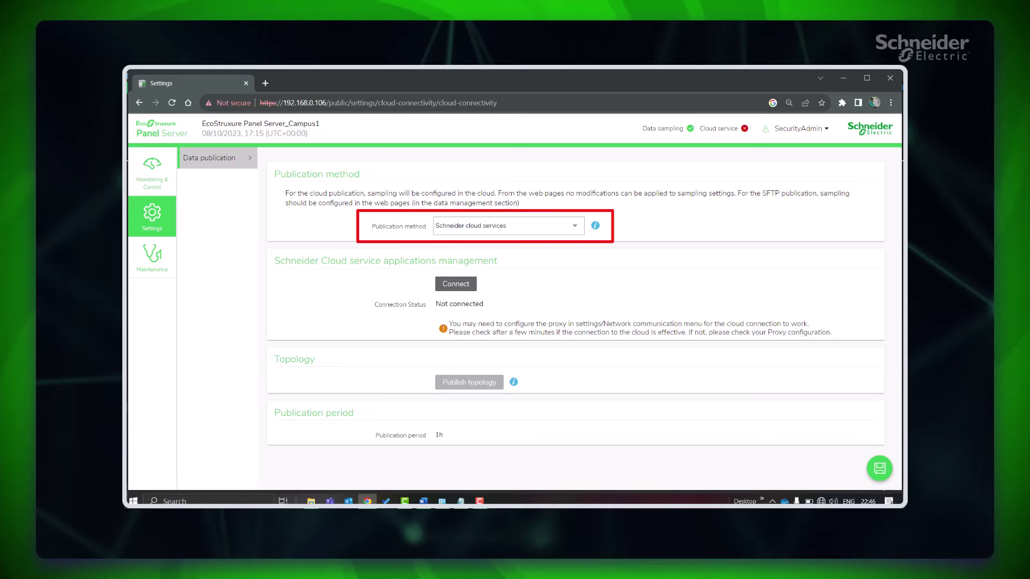
Step: Keep Schneider cloud services as publication method, connect, and publish the topology to the Cloud
left_click(508, 225)
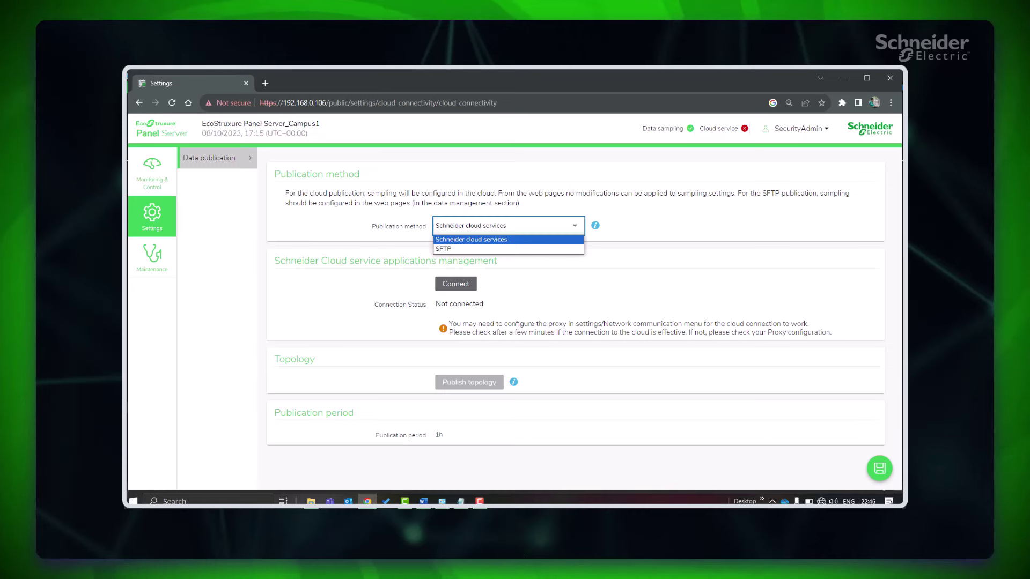
key("Escape")
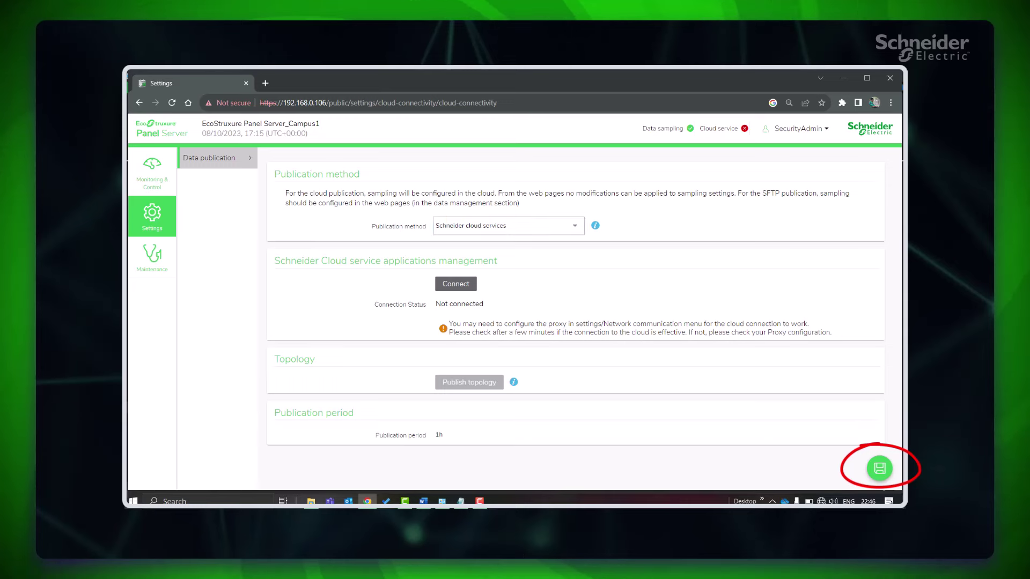
left_click(465, 284)
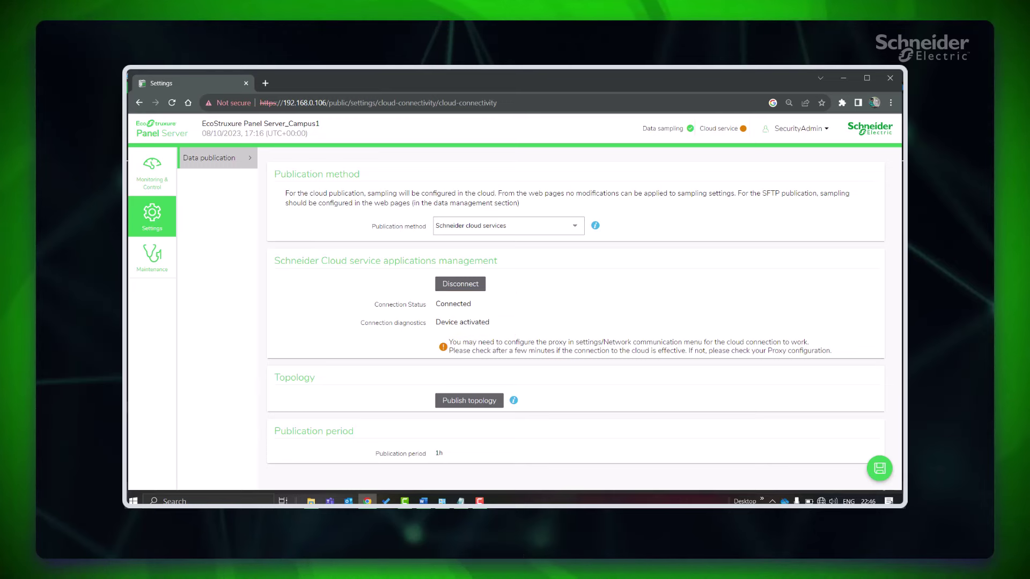
left_click(472, 401)
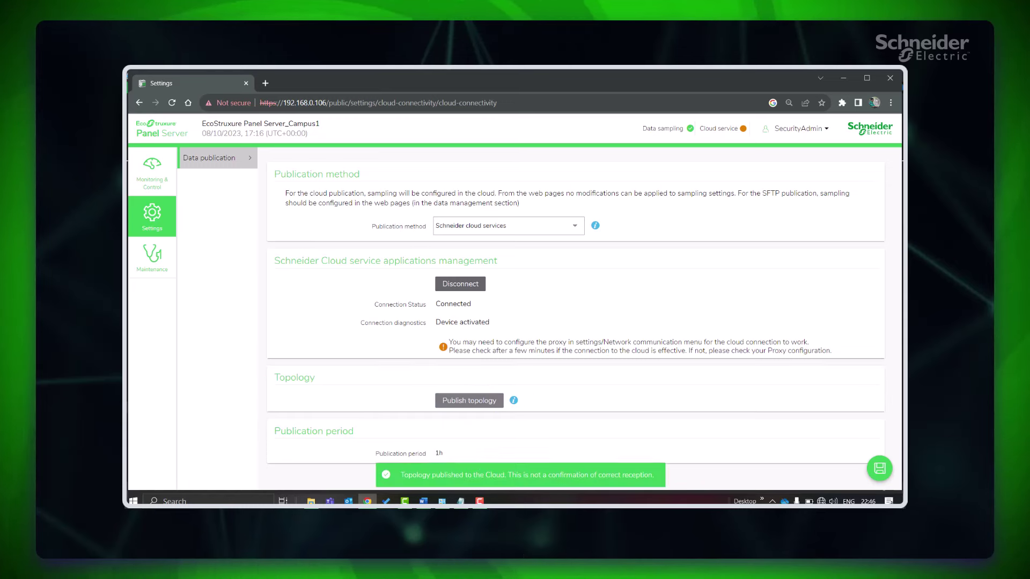